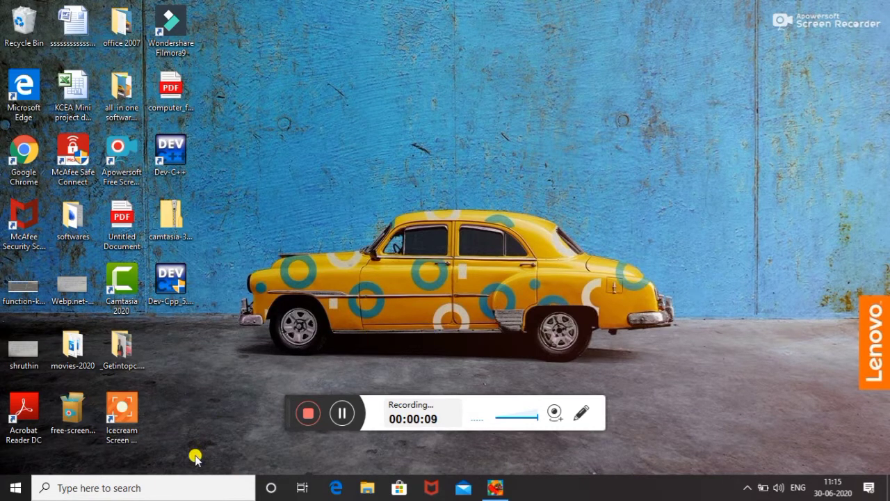
# - Launch Excel 2007 by searching 'exce' from the Windows taskbar
pyautogui.click(165, 491)
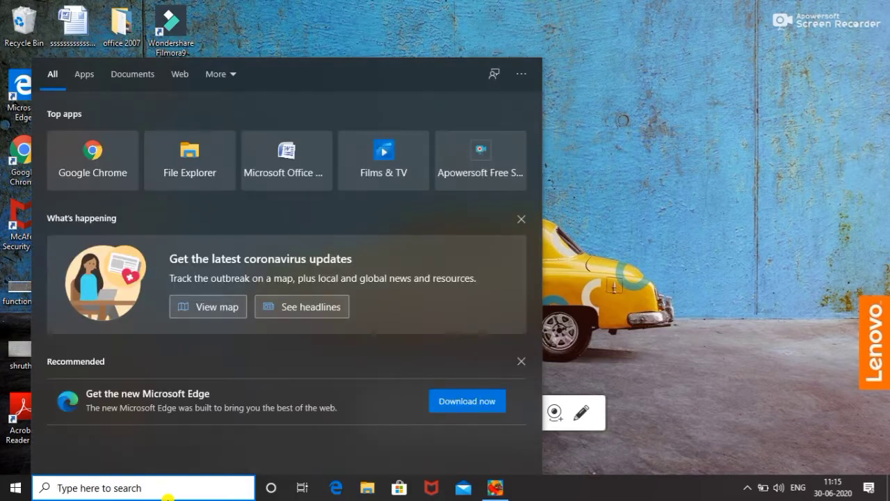
pyautogui.write('exce')
pyautogui.press('Return')
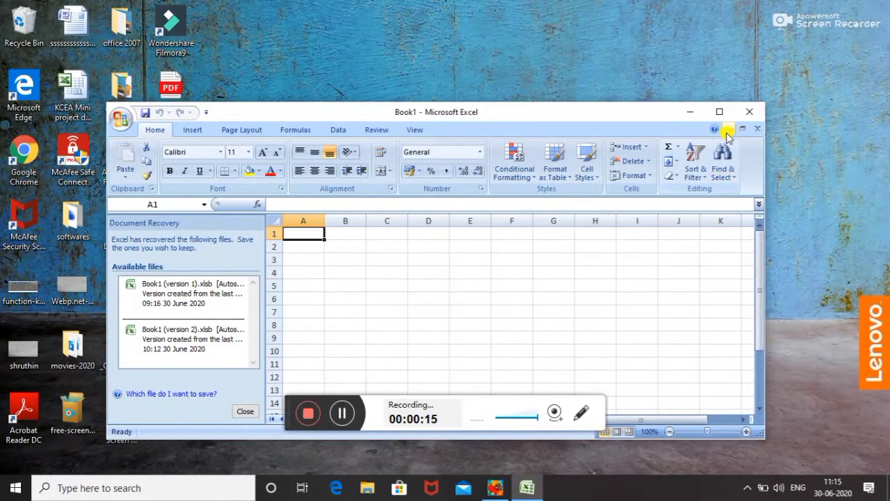
# - Maximize the Excel window and discard the recovered files, closing Document Recovery
pyautogui.click(720, 111)
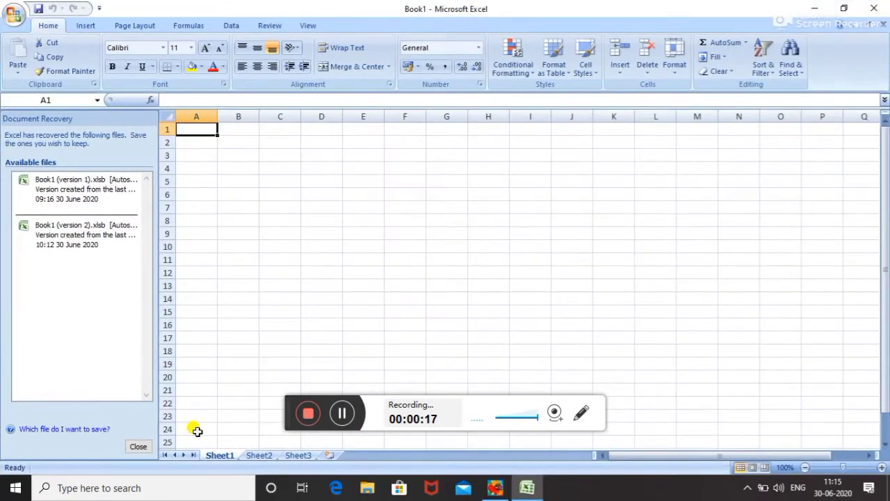
pyautogui.click(139, 445)
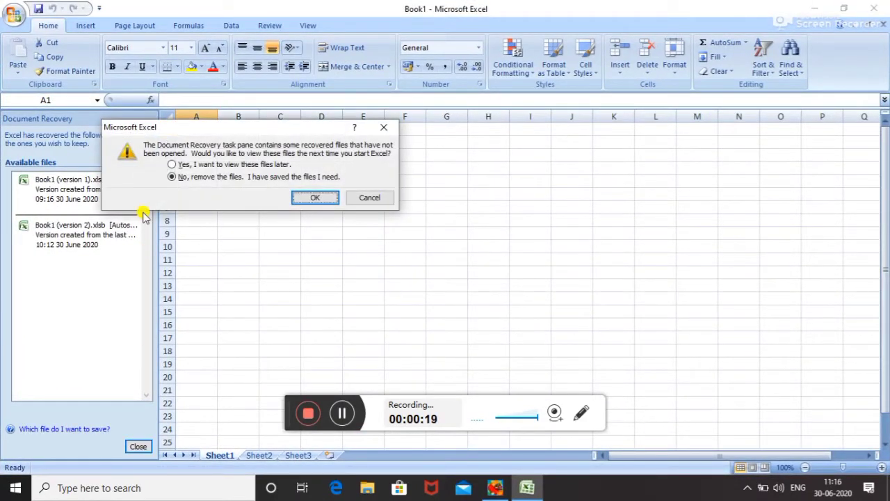
pyautogui.click(172, 164)
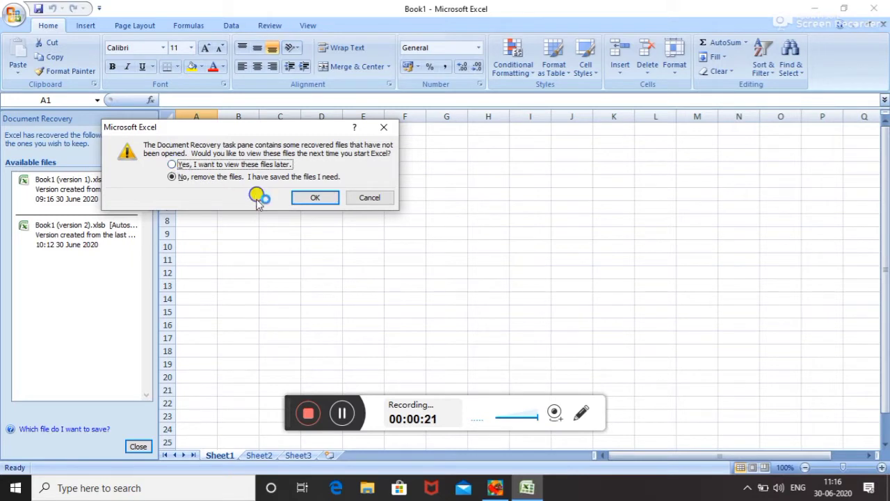
pyautogui.click(299, 198)
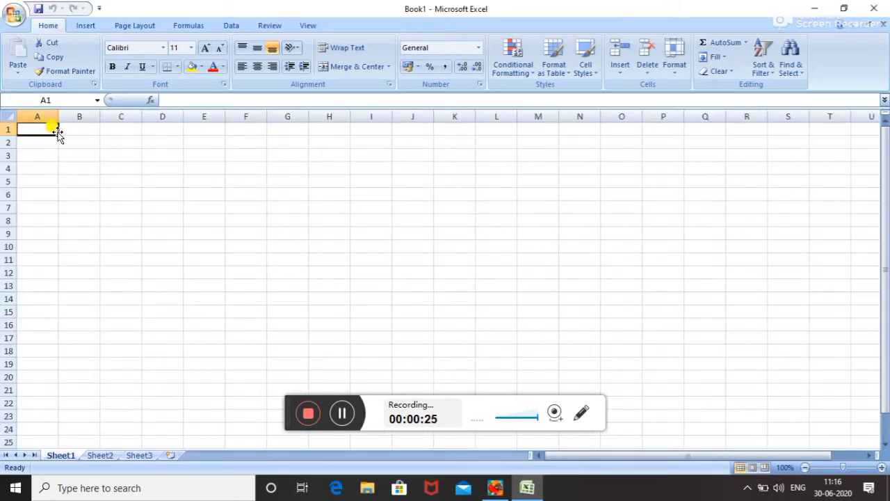
# - Enter ctrl+a in A1 with meaning 'select all the content of work sheet' in C1
pyautogui.write('ctr')
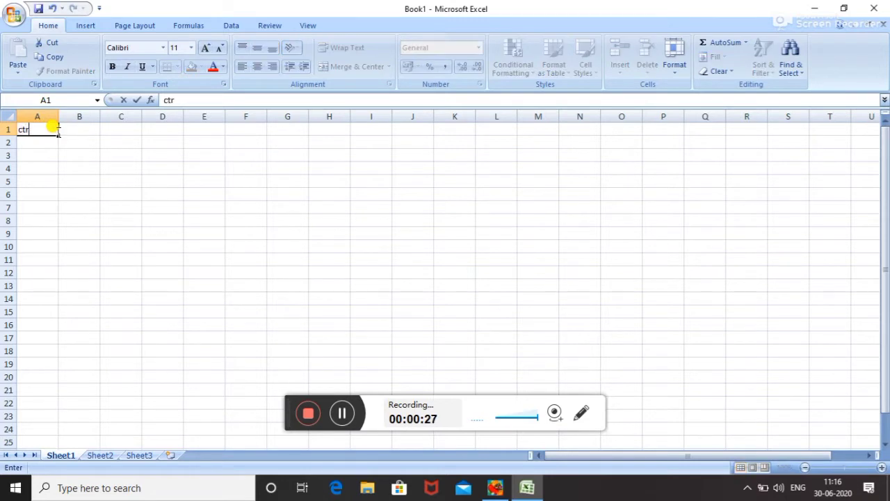
pyautogui.write('l+a')
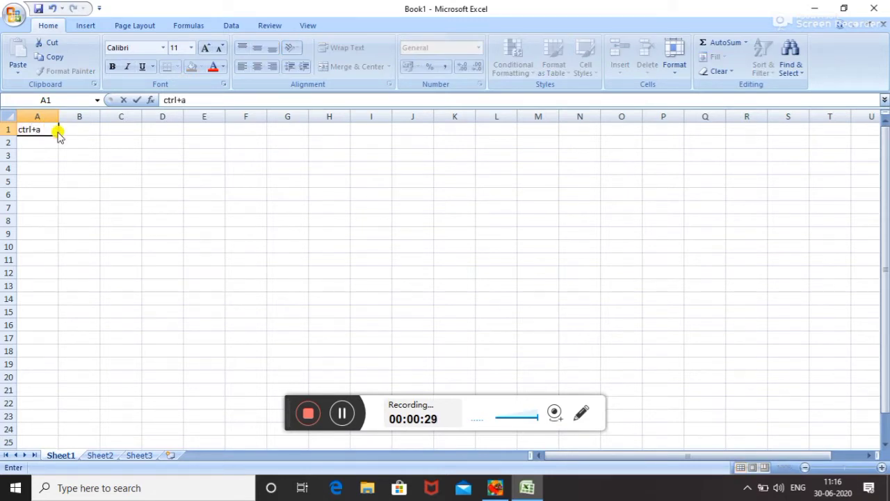
pyautogui.click(59, 135)
pyautogui.press('Right')
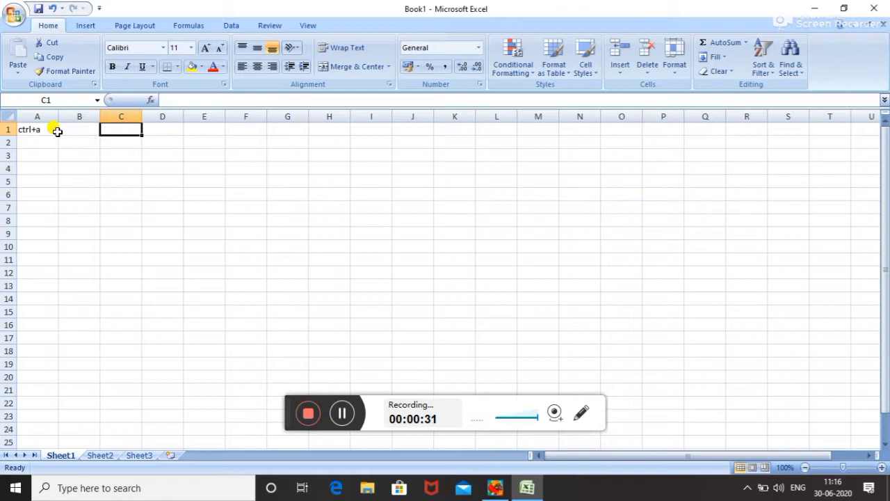
pyautogui.write('sele')
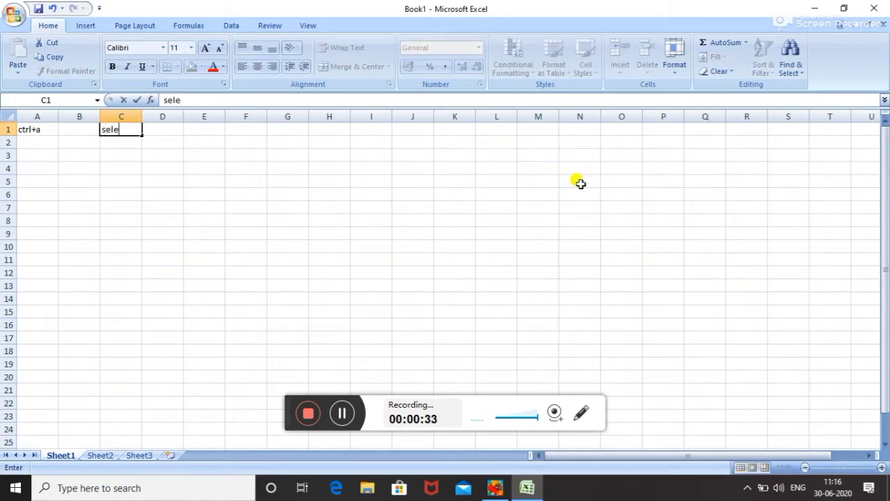
pyautogui.write('ct')
pyautogui.write(' all')
pyautogui.write(' the c')
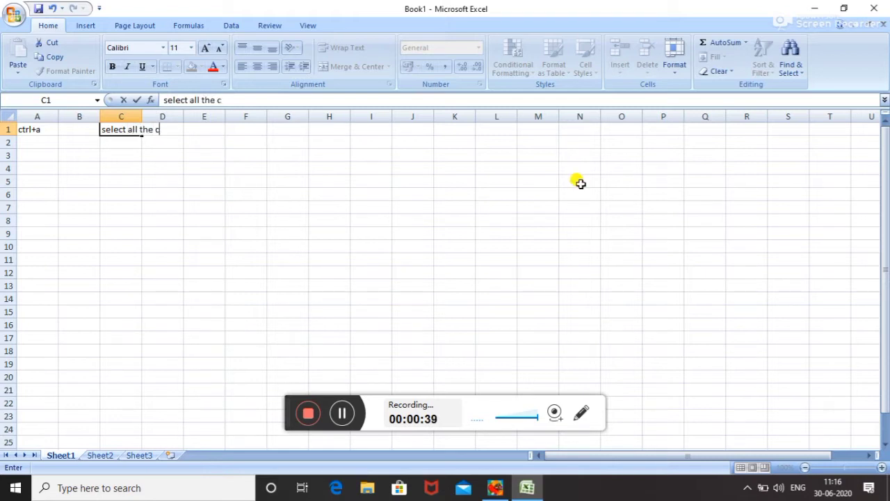
pyautogui.write('ontent ')
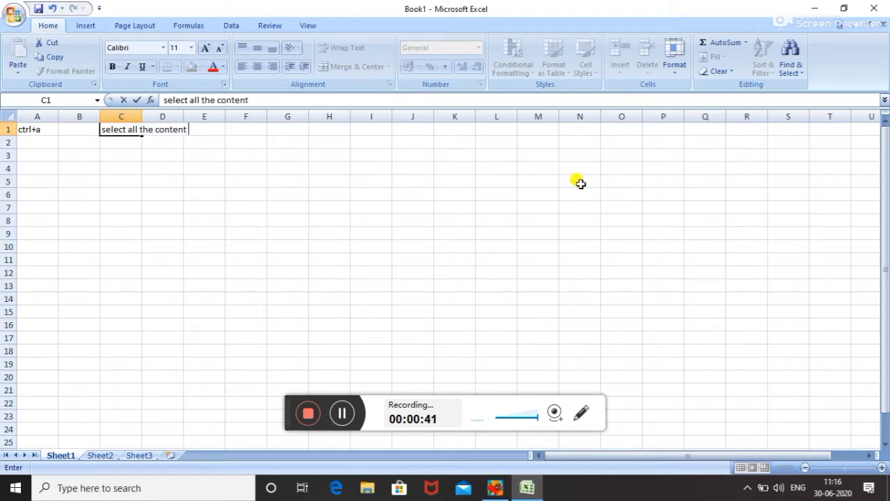
pyautogui.write('of work')
pyautogui.write(' sheet')
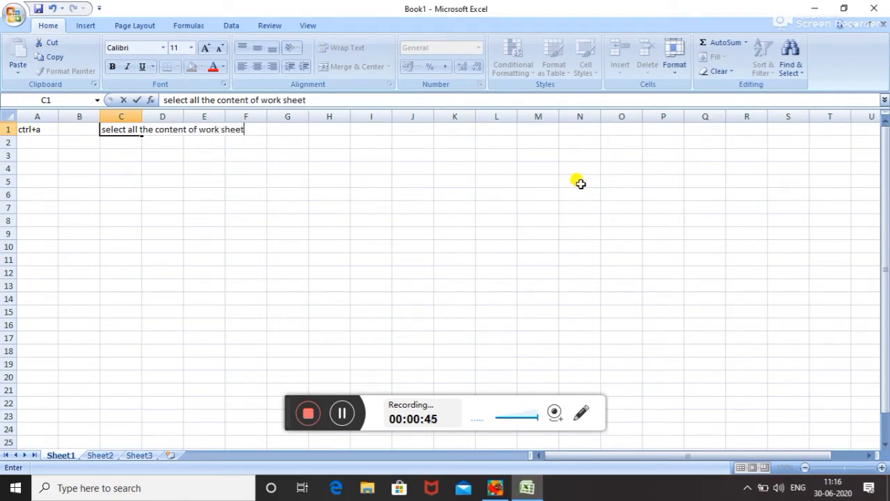
pyautogui.press('Return')
# - Enter ctrl+b in B3 with meaning 'bold' in C3
pyautogui.press('Down')
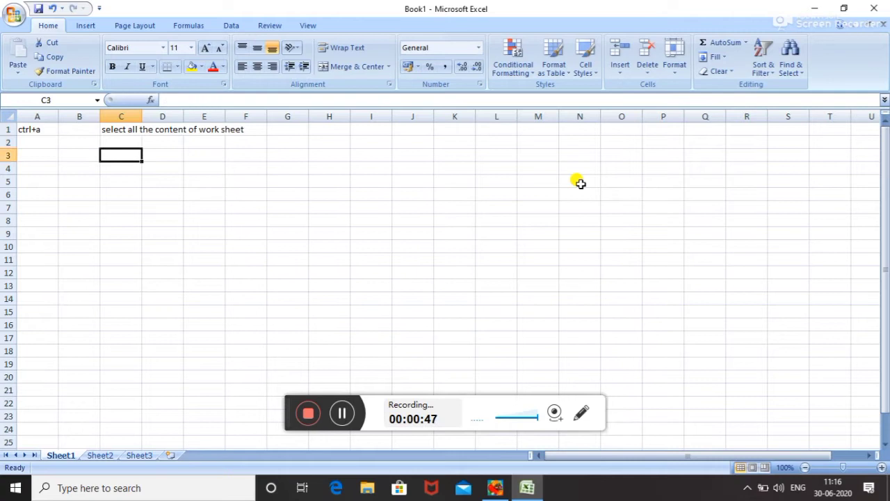
pyautogui.press('Left')
pyautogui.write('ct')
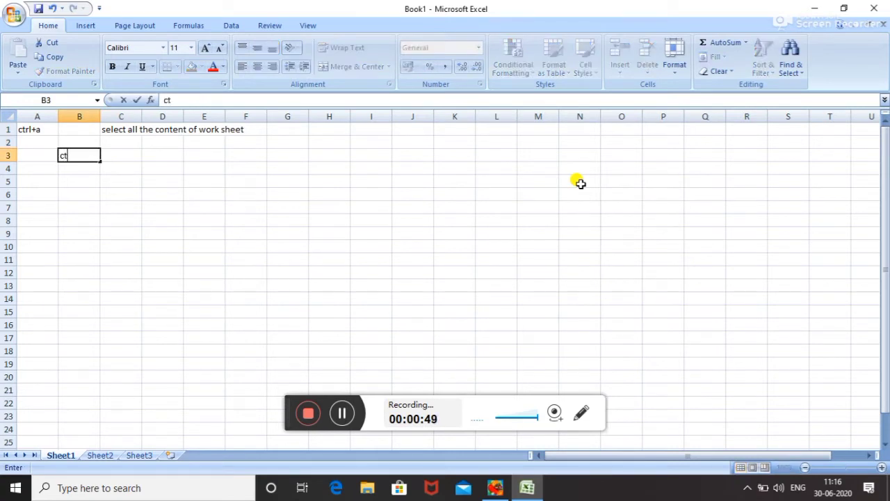
pyautogui.write('rl+b')
pyautogui.press('Tab')
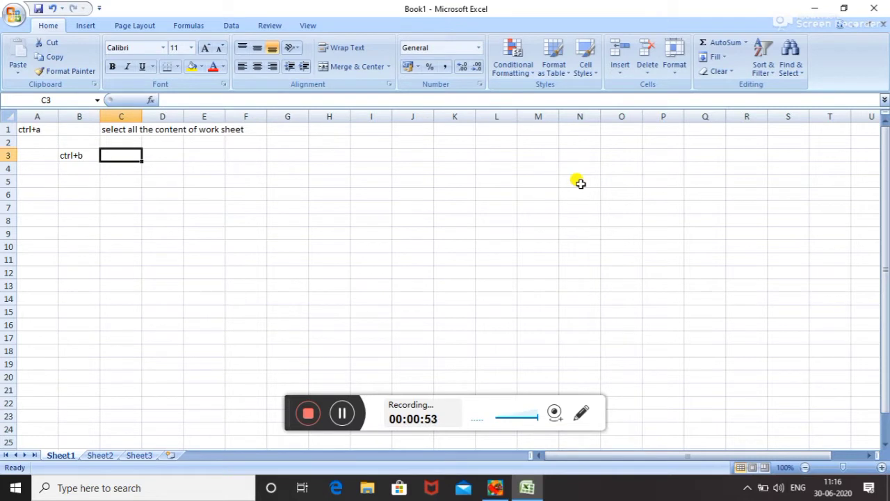
pyautogui.write('bol')
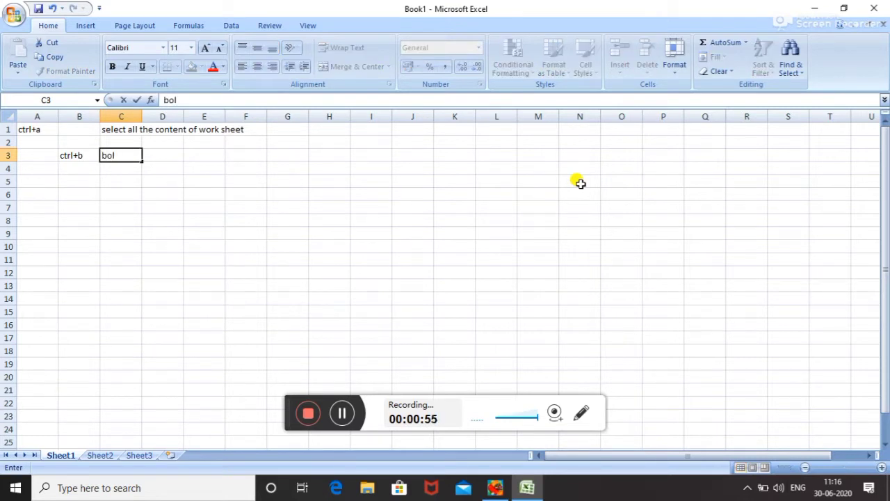
pyautogui.write('d')
pyautogui.press('Return')
pyautogui.press('Return')
# - Enter ctrl+c in B5 with meaning 'copy' in C5
pyautogui.press('Left')
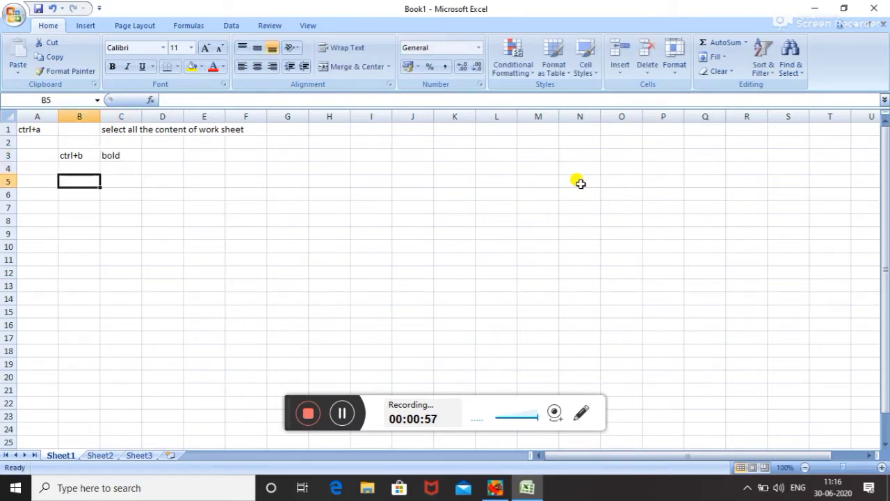
pyautogui.write('ctr')
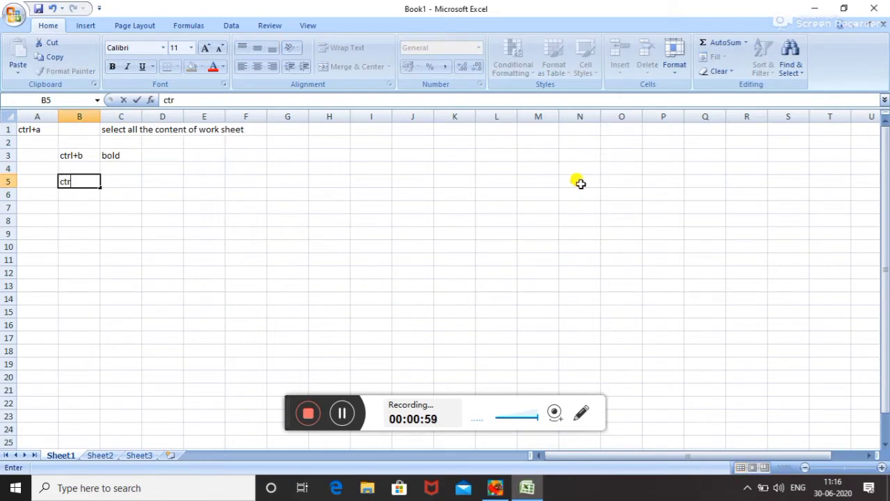
pyautogui.write('l+c')
pyautogui.press('Tab')
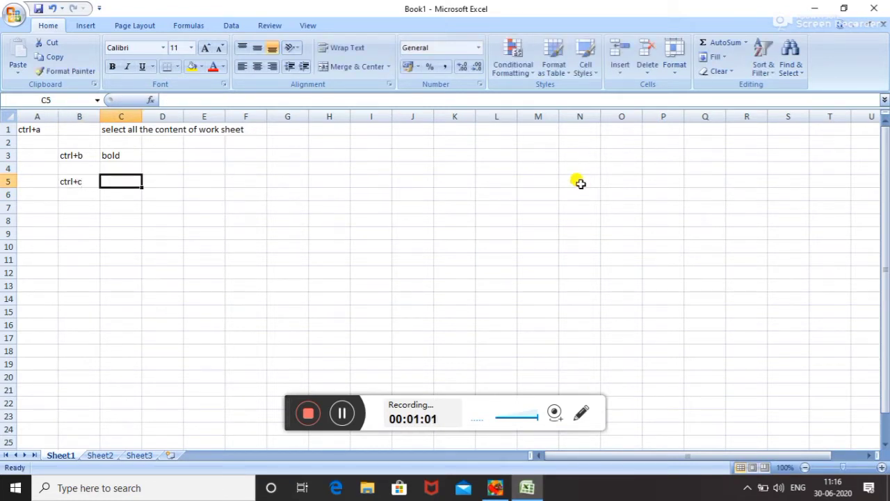
pyautogui.write('copy')
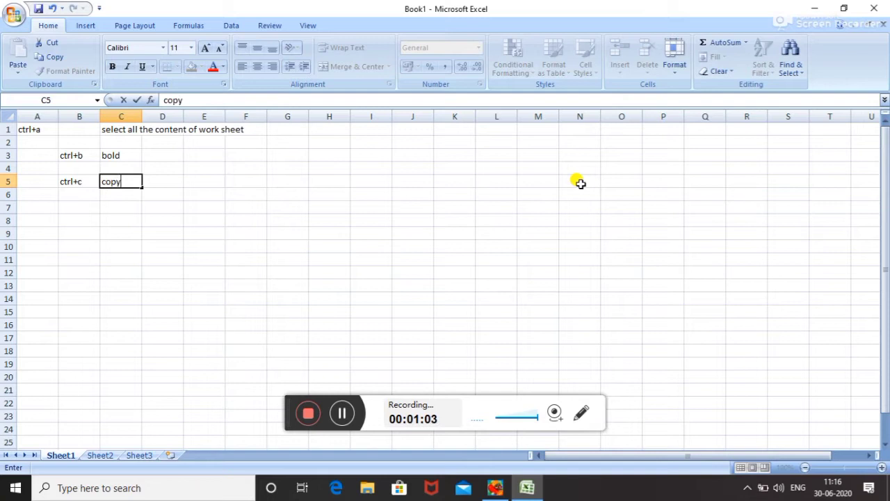
pyautogui.press('Return')
pyautogui.press('Left')
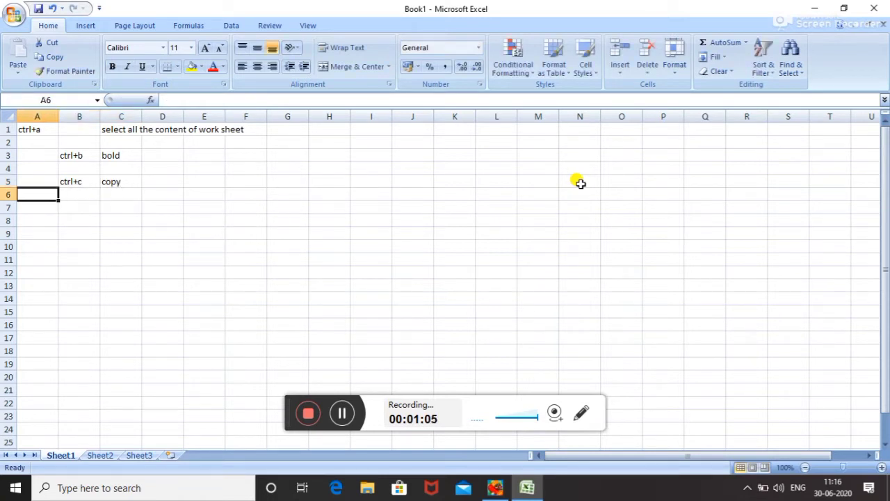
# - Enter ctrl+d in row 7 with meaning 'duplicate or fill down'
pyautogui.press('Down')
pyautogui.write('c')
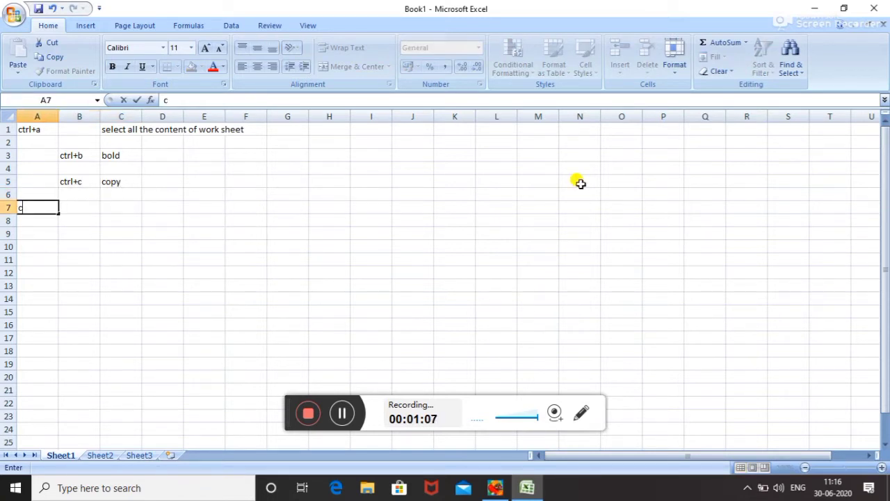
pyautogui.write('trl+d')
pyautogui.press('Tab')
pyautogui.press('Tab')
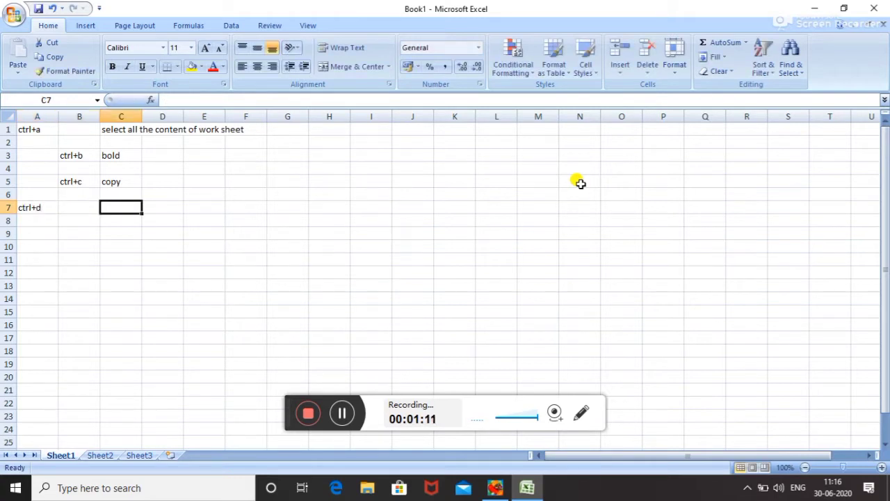
pyautogui.write('dupli')
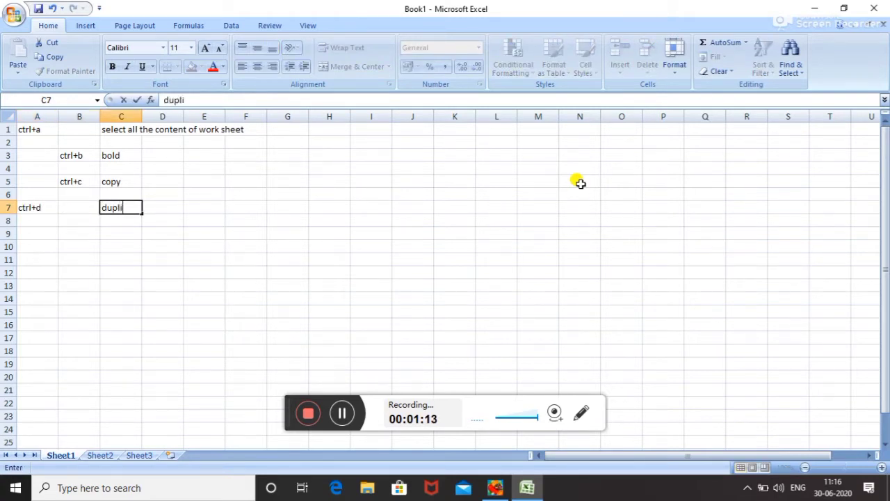
pyautogui.write('cate')
pyautogui.write(' or')
pyautogui.write(' fill ')
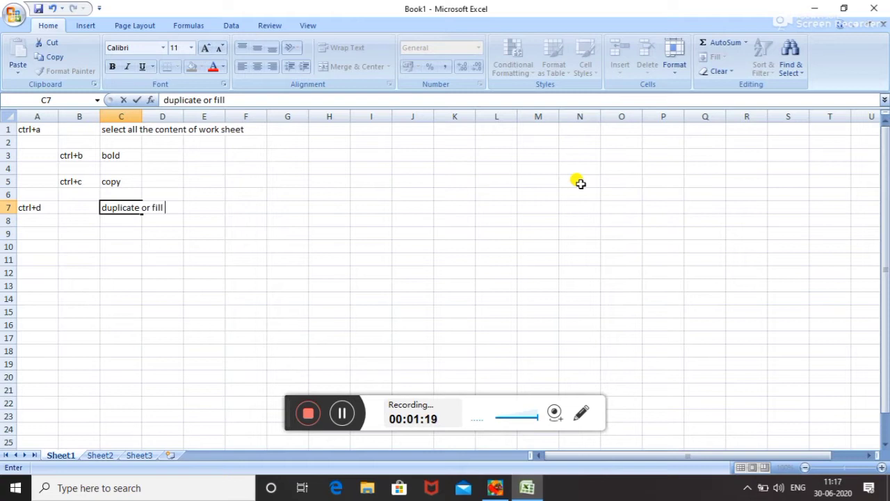
pyautogui.write('down')
pyautogui.press('Return')
pyautogui.press('Return')
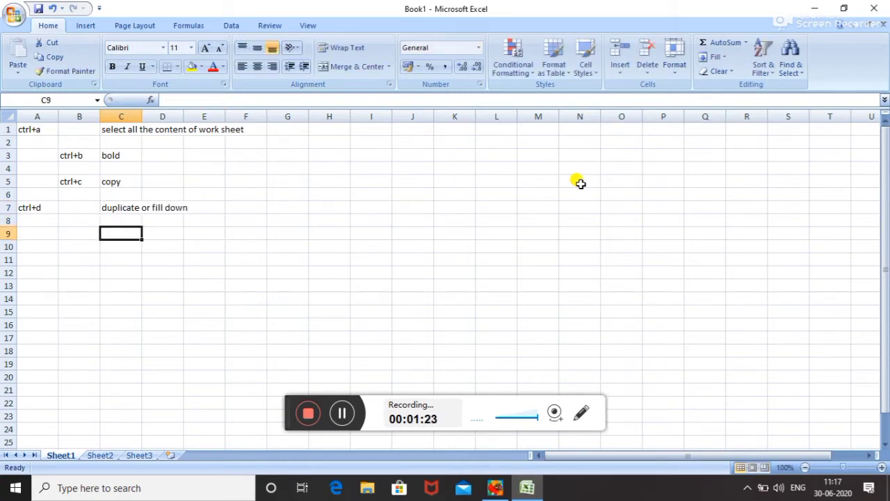
# - Enter ctrl+f in row 9 with meaning 'find' in C9
pyautogui.press('Left')
pyautogui.press('Left')
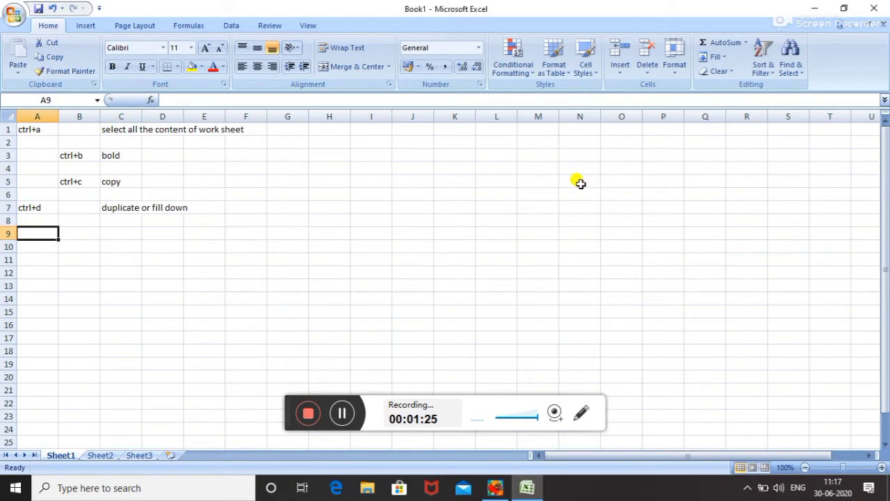
pyautogui.write('ct')
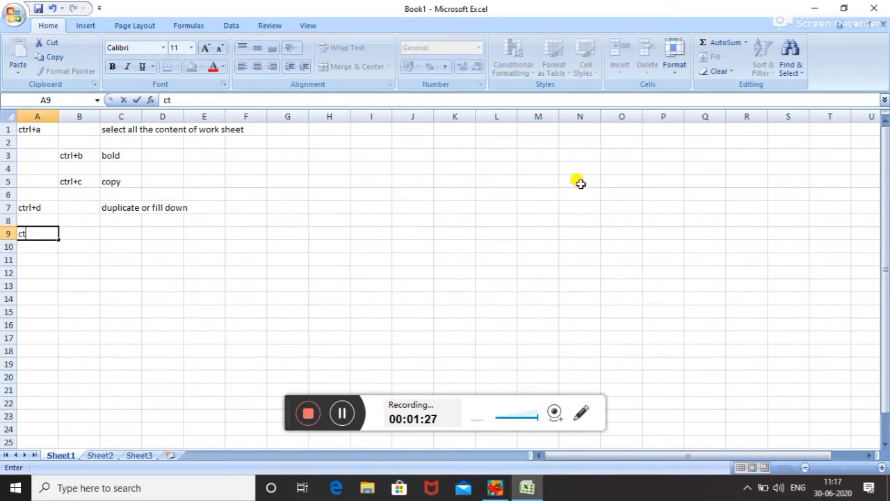
pyautogui.write('rl+f')
pyautogui.press('Tab')
pyautogui.press('Tab')
pyautogui.write('fin')
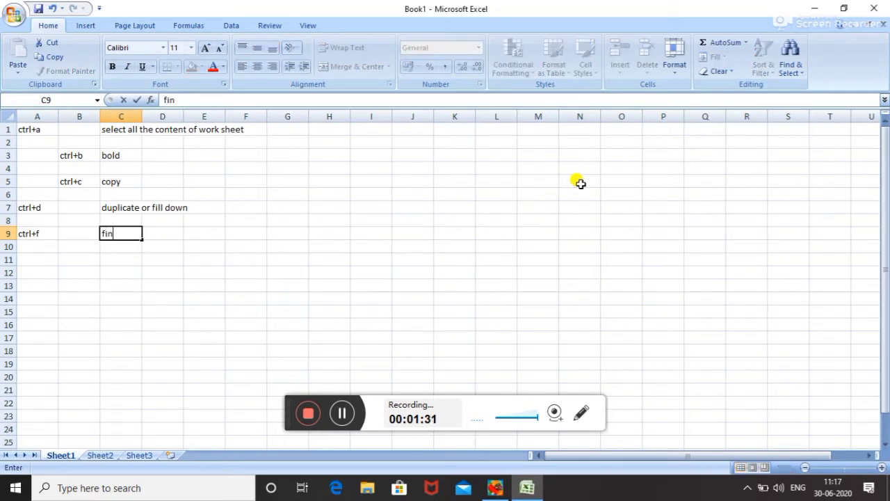
pyautogui.write('d')
pyautogui.press('Return')
# - Enter ctrl+h in A11 with meaning 'replace' in C11
pyautogui.press('Down')
pyautogui.press('Left')
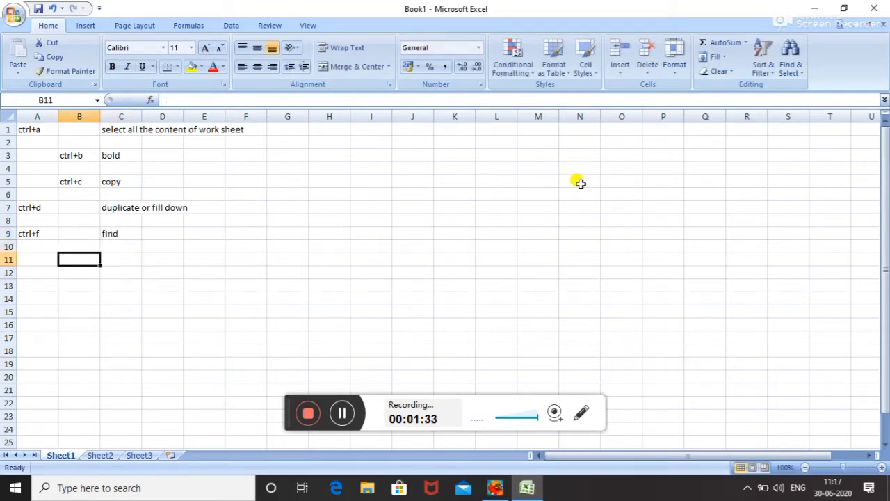
pyautogui.press('Left')
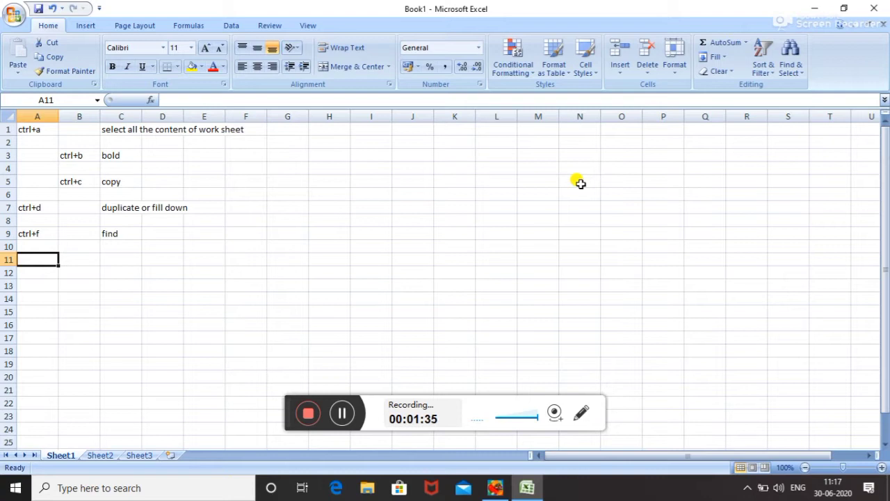
pyautogui.write('c')
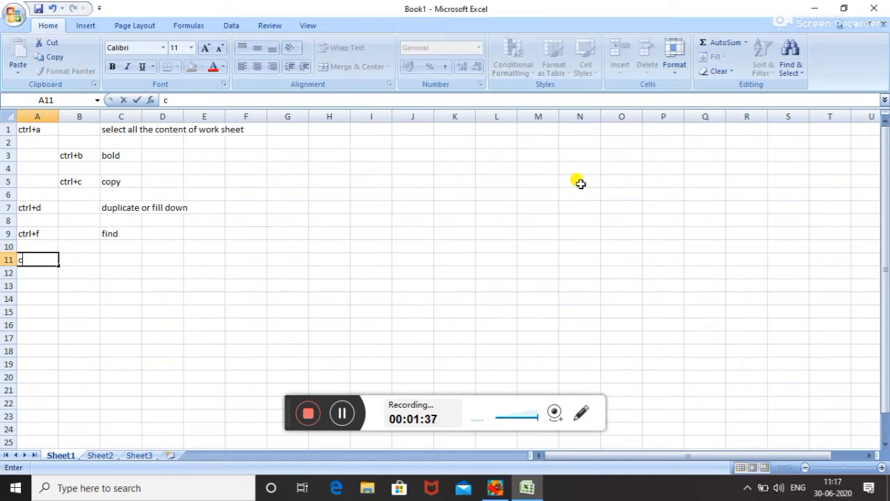
pyautogui.write('trl')
pyautogui.write('+h')
pyautogui.press('Tab')
pyautogui.press('Tab')
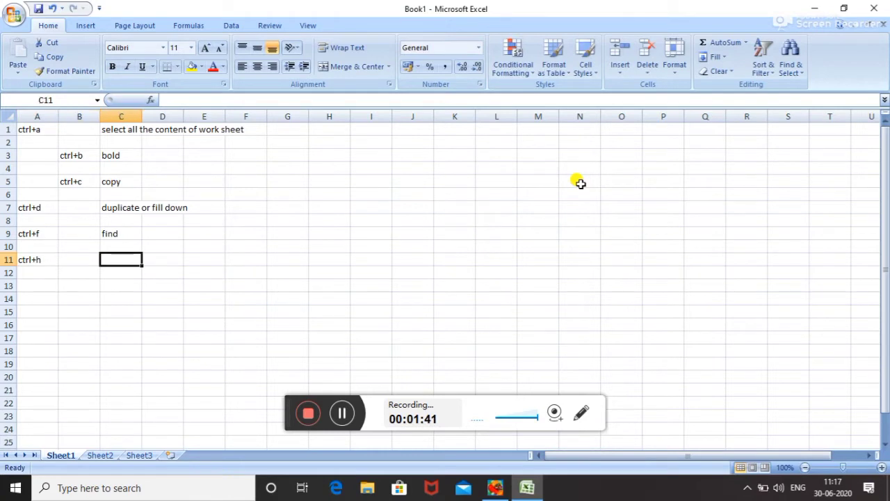
pyautogui.write('replace')
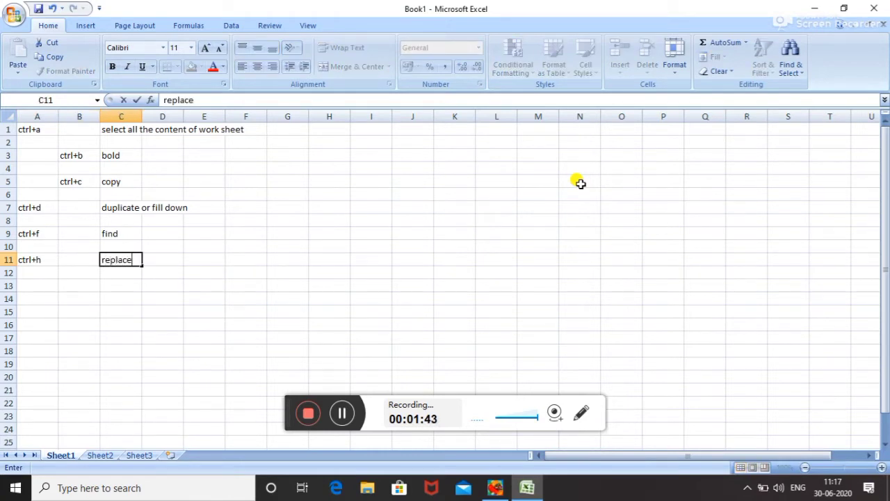
pyautogui.press('Return')
pyautogui.press('Return')
pyautogui.press('Return')
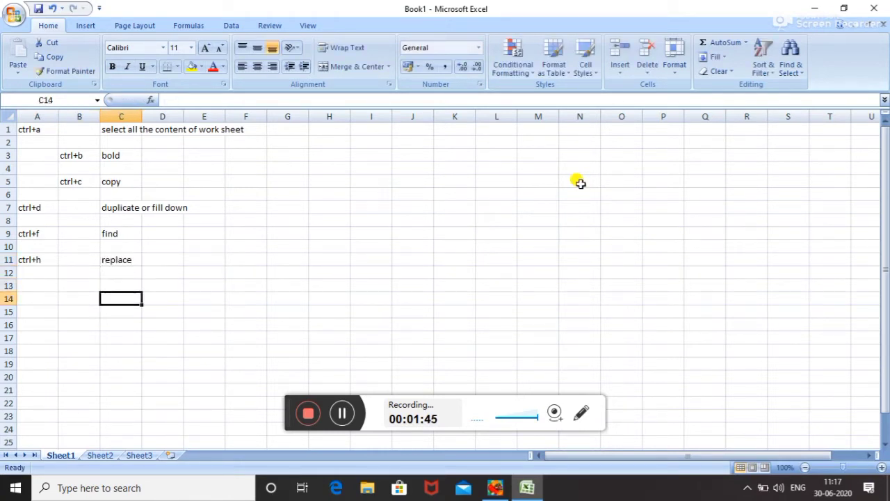
# - Enter ctrl+g in A14 with meaning 'go to specified cell' in C14
pyautogui.press('Left')
pyautogui.press('Left')
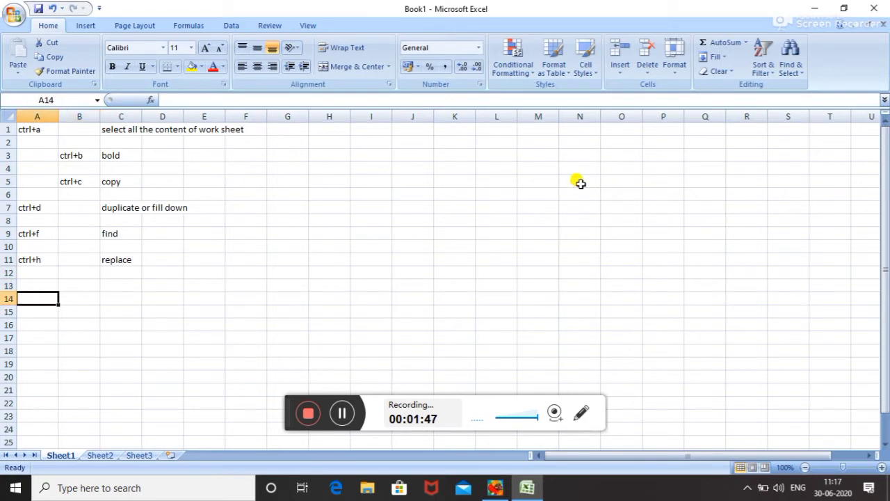
pyautogui.write('ctrl')
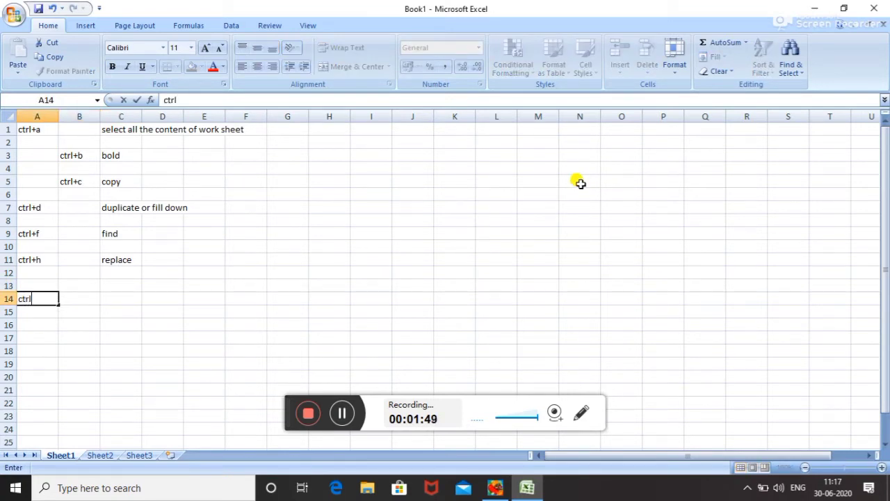
pyautogui.write('+g')
pyautogui.press('Right')
pyautogui.press('Right')
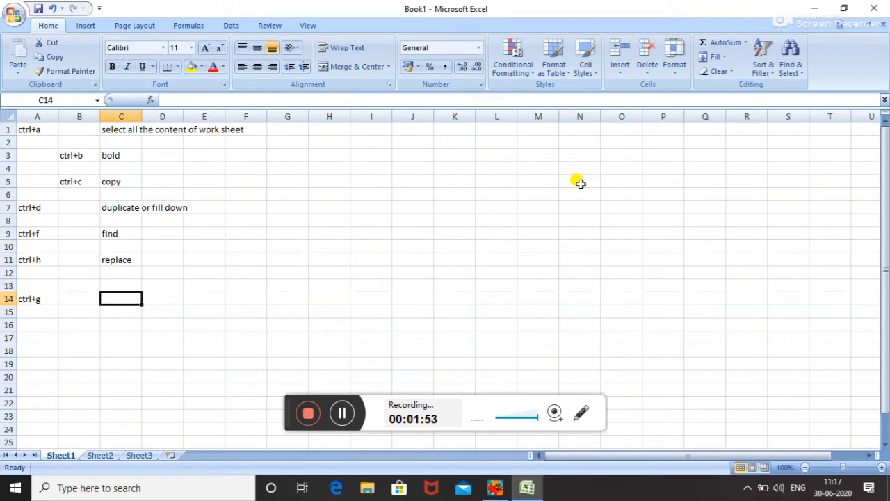
pyautogui.write('go')
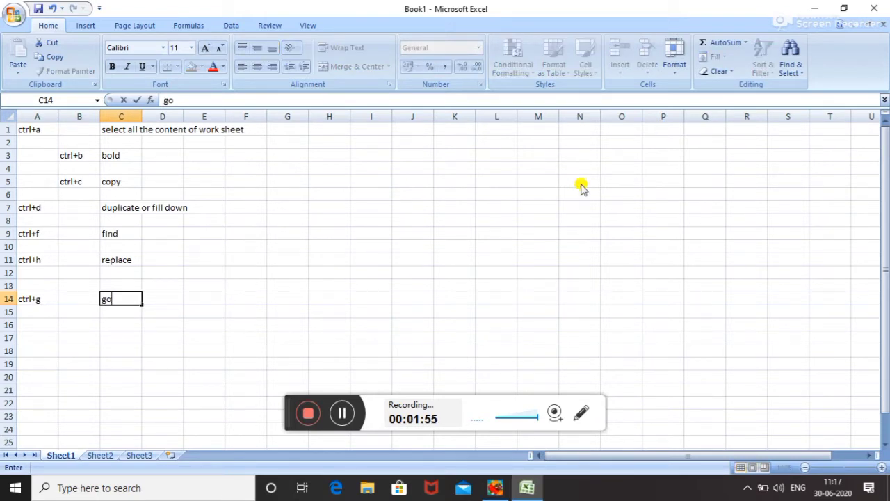
pyautogui.write(' to spe')
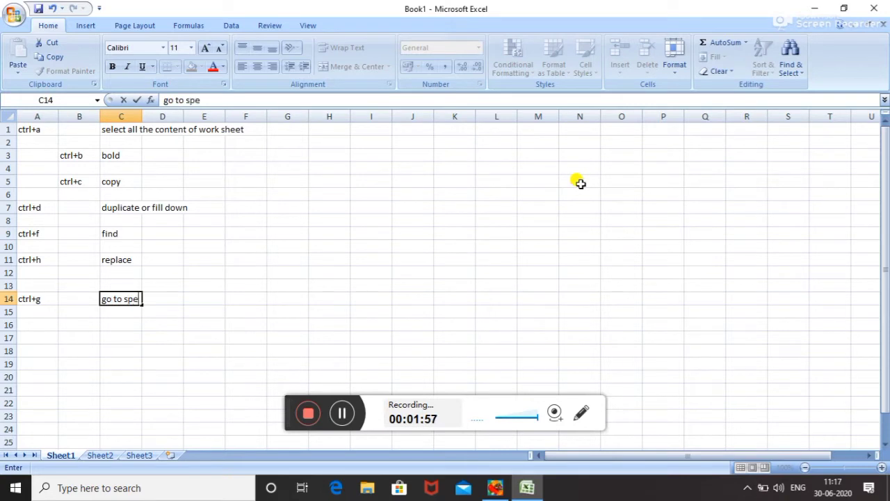
pyautogui.write('cified ')
pyautogui.write('cell')
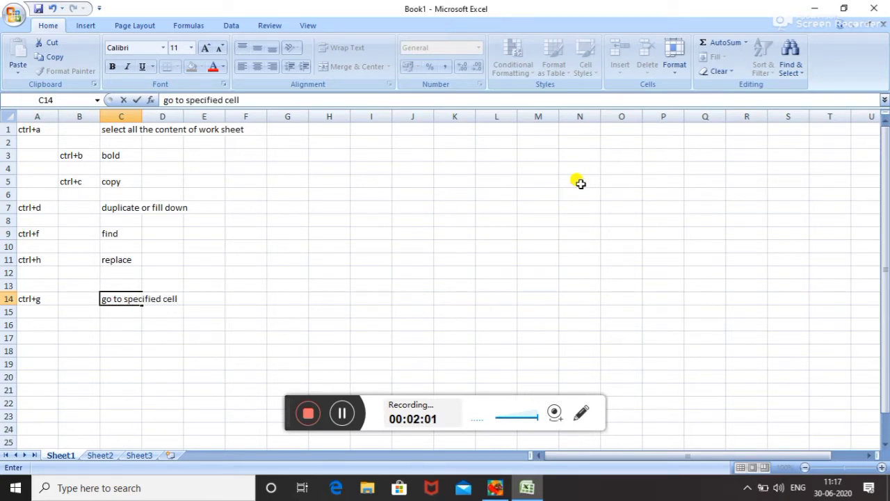
pyautogui.press('Return')
# - Enter ctrl+i in A16 with meaning 'italic' in C16
pyautogui.press('Down')
pyautogui.press('Left')
pyautogui.press('Left')
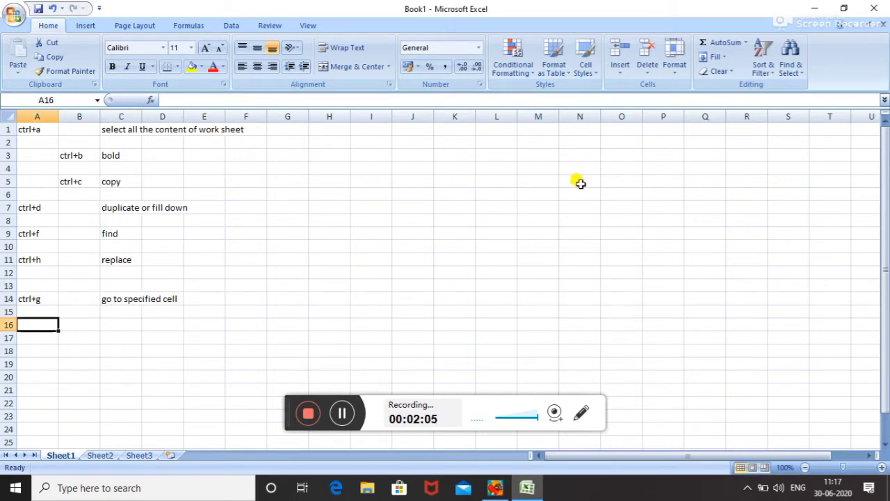
pyautogui.write('ctrl+')
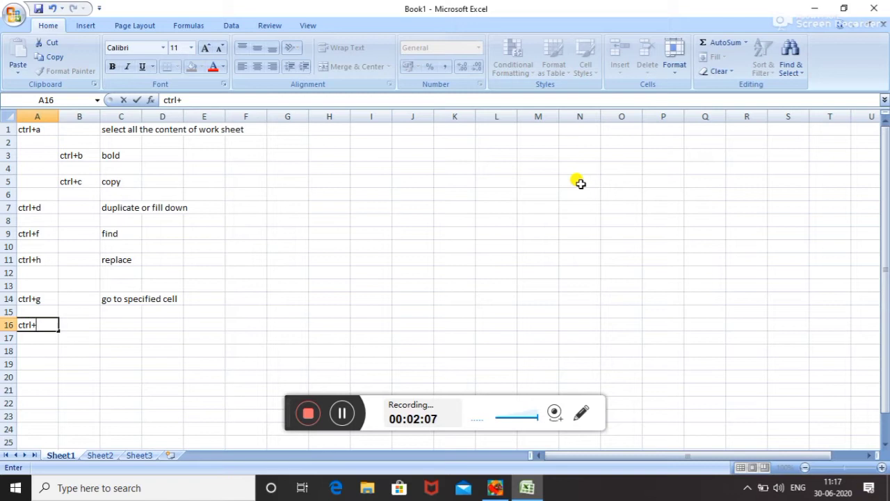
pyautogui.write('i')
pyautogui.press('Right')
pyautogui.press('Right')
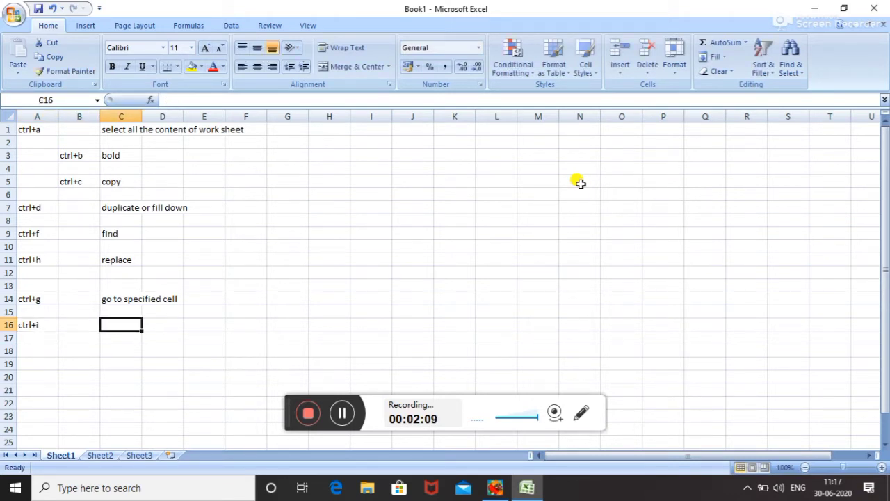
pyautogui.write('itali')
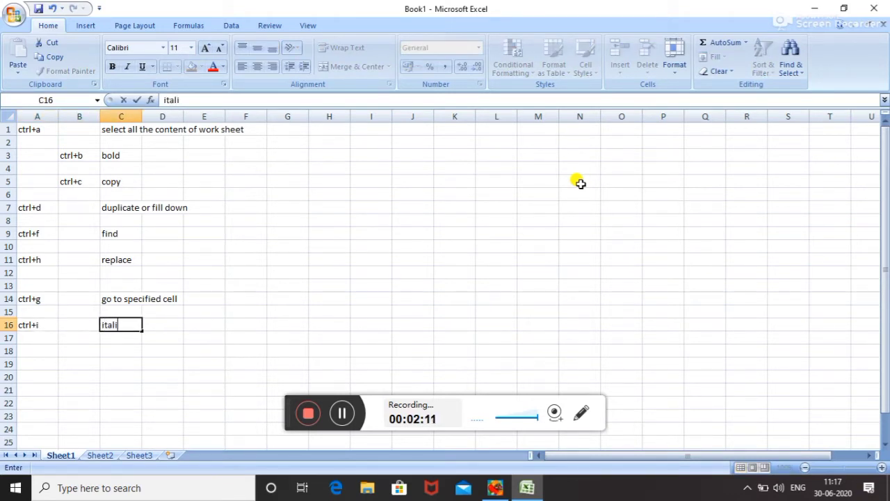
pyautogui.write('c')
pyautogui.press('Return')
# - Enter ctrl+k in A18 with meaning 'hyperlink' in C18, fixing a typo
pyautogui.press('Down')
pyautogui.press('Left')
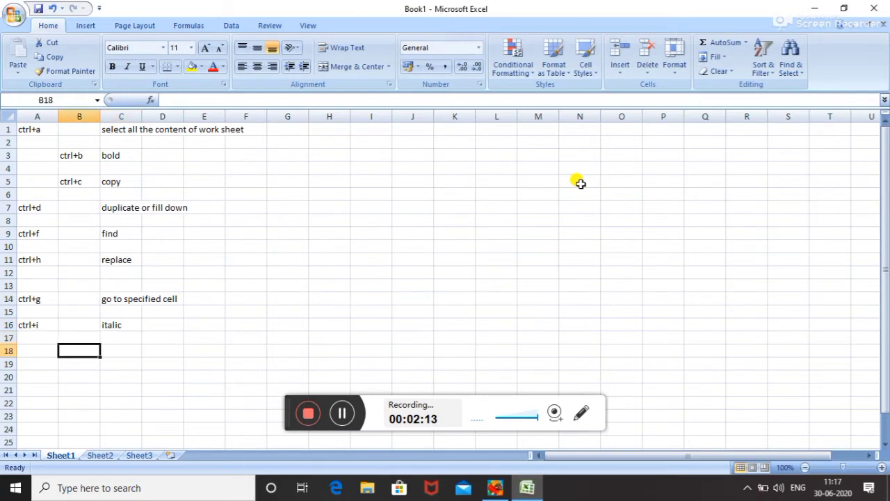
pyautogui.press('Left')
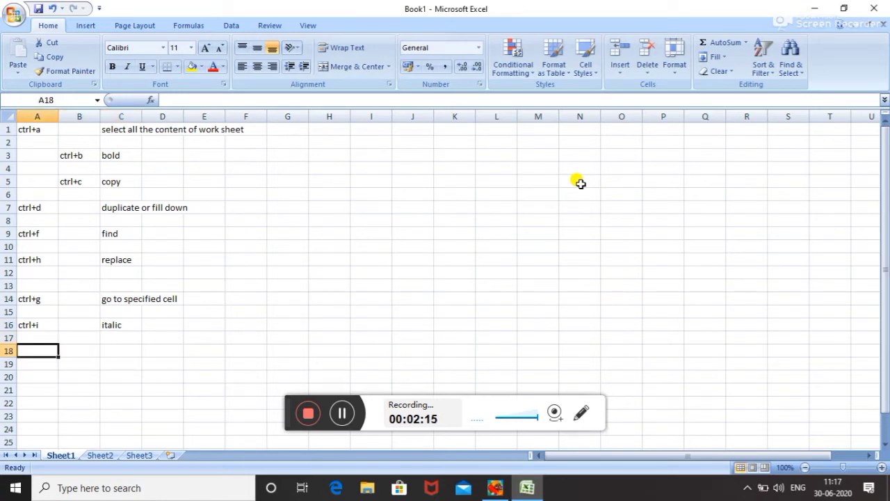
pyautogui.write('ct')
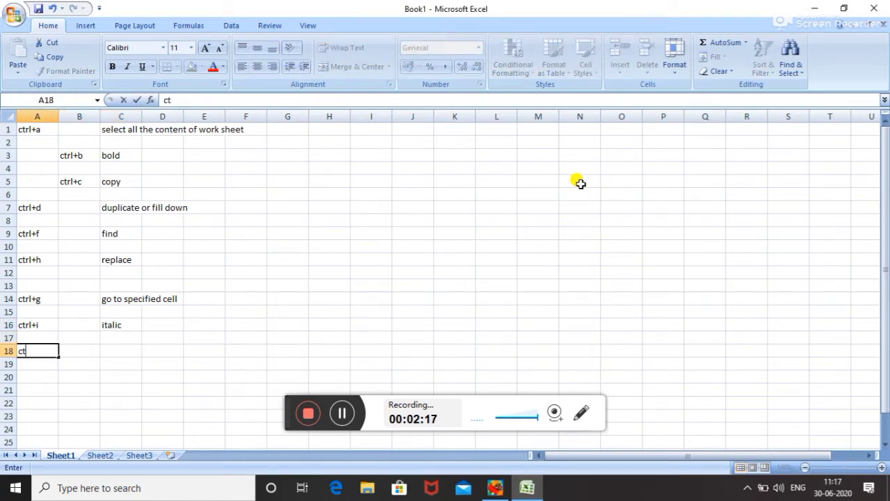
pyautogui.write('rl6')
pyautogui.press('BackSpace')
pyautogui.write('+k')
pyautogui.press('Tab')
pyautogui.press('Tab')
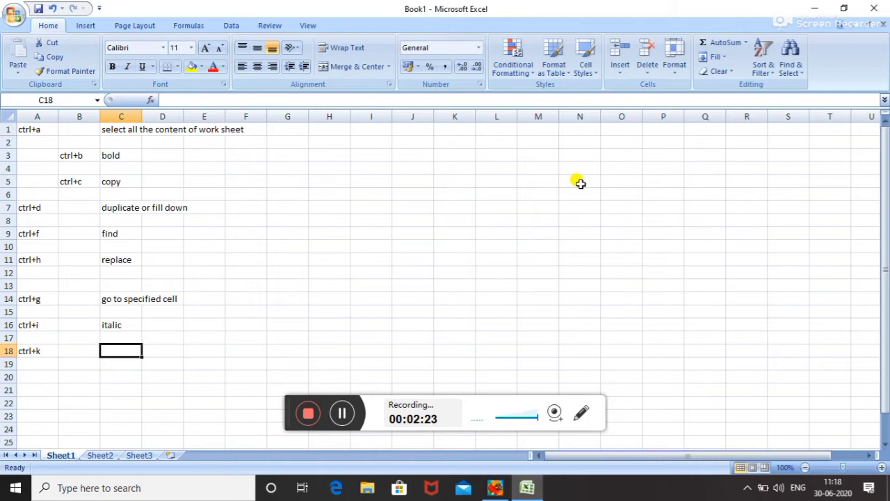
pyautogui.write('hyperli')
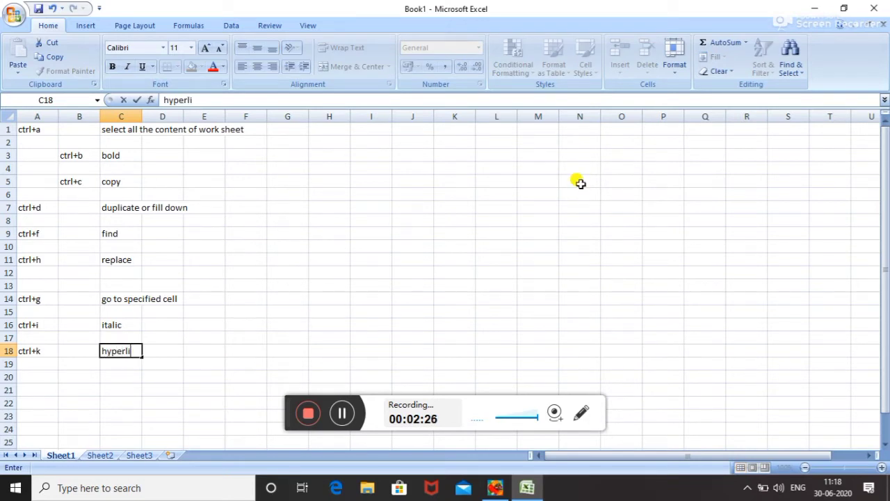
pyautogui.write('nk')
pyautogui.press('Return')
# - Enter ctrl+t in A20 with meaning 'create table' in C20, fixing a typo
pyautogui.press('Down')
pyautogui.press('Left')
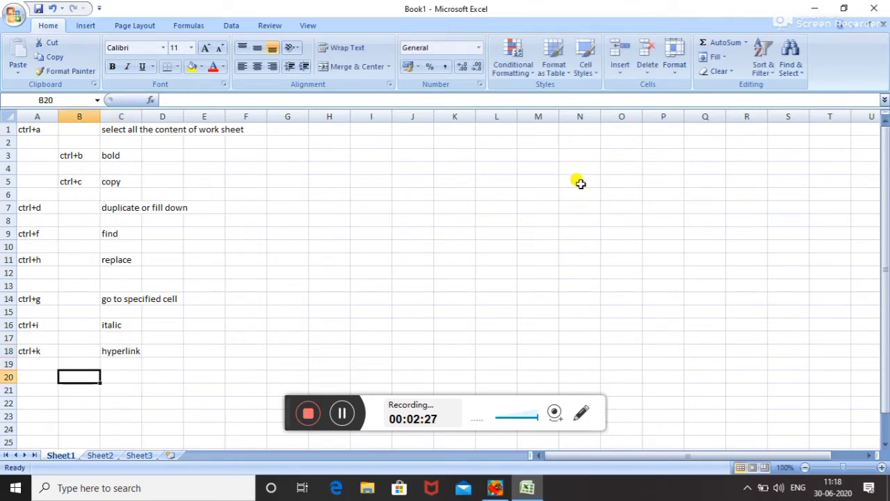
pyautogui.press('Left')
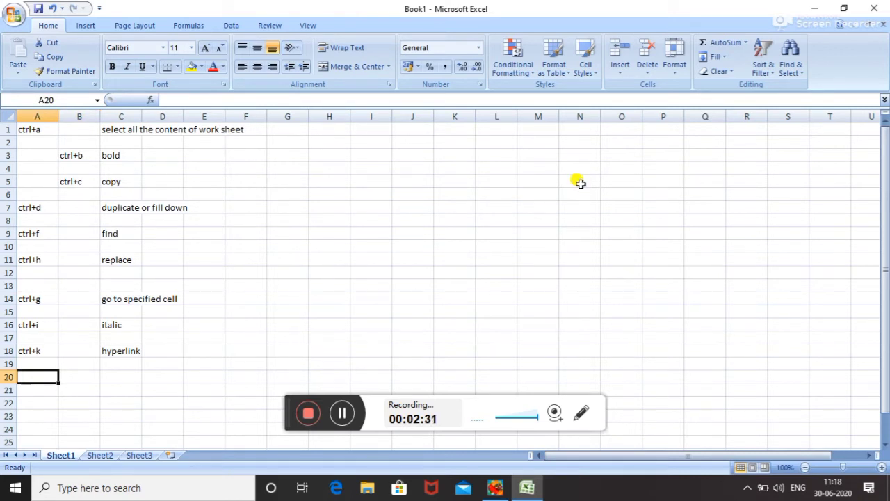
pyautogui.write('ctrl+')
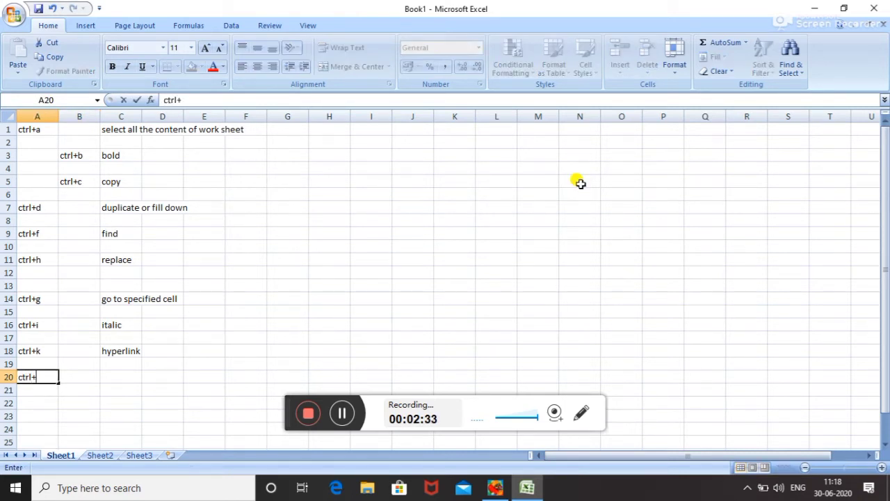
pyautogui.write('t')
pyautogui.press('Tab')
pyautogui.press('Tab')
pyautogui.write('c')
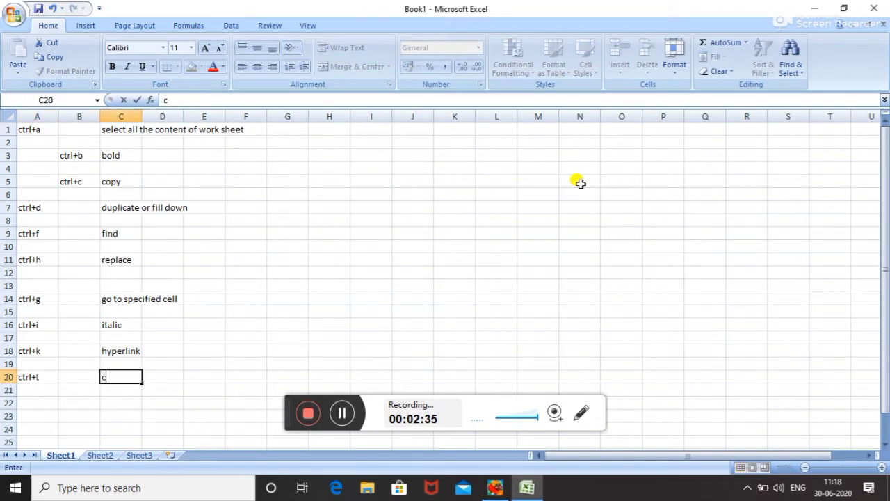
pyautogui.write('reate t')
pyautogui.write('ab;')
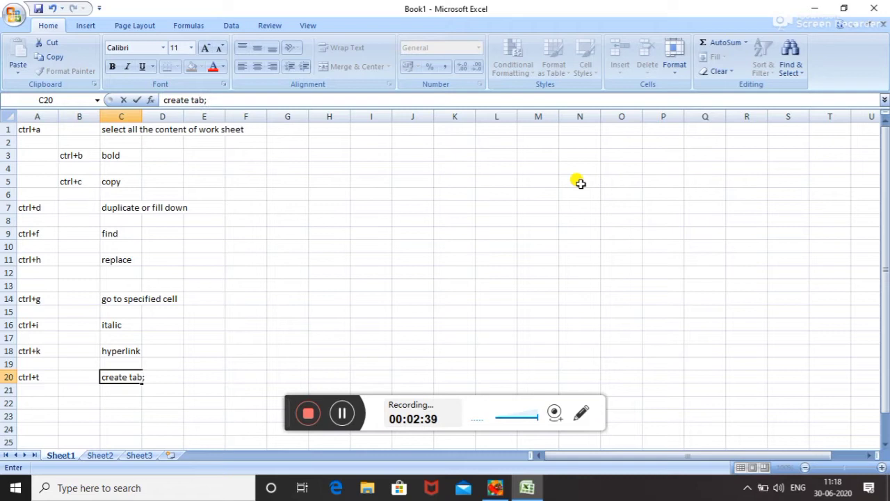
pyautogui.press('BackSpace')
pyautogui.write('le')
pyautogui.press('Return')
pyautogui.press('Return')
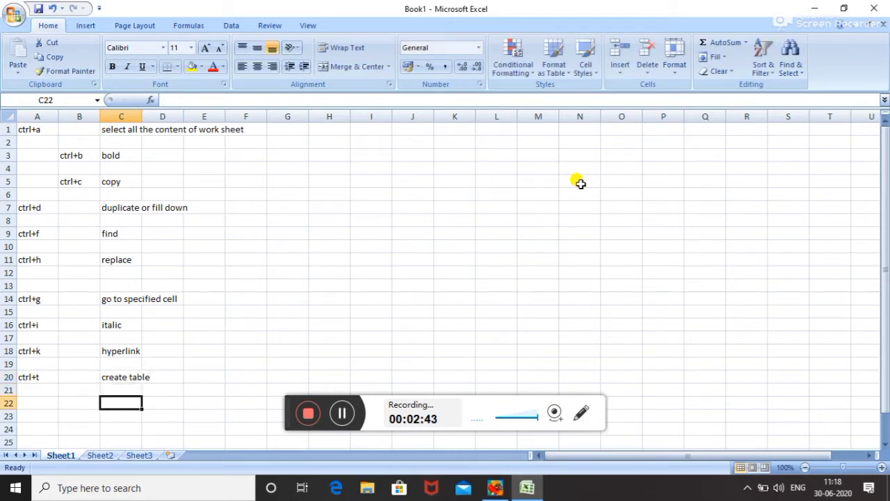
# - Enter ctrl+n in A22 with meaning 'new work sheet' in C22
pyautogui.press('Left')
pyautogui.press('Left')
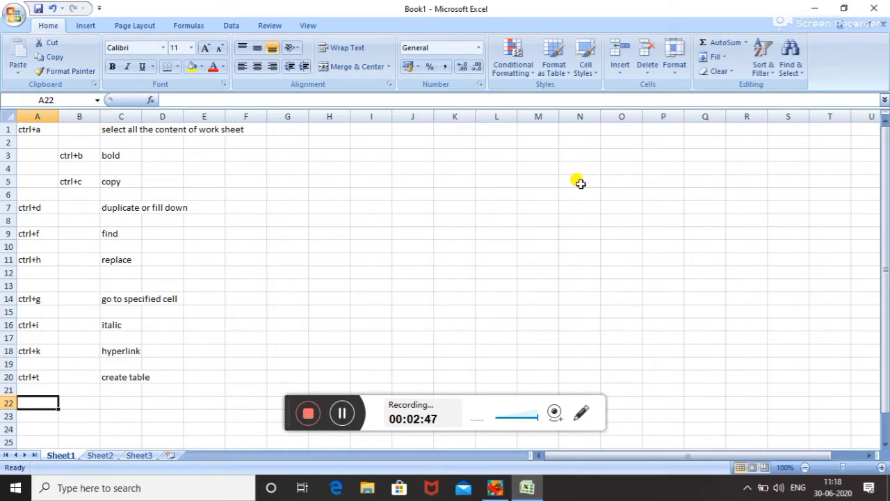
pyautogui.write('ctrl')
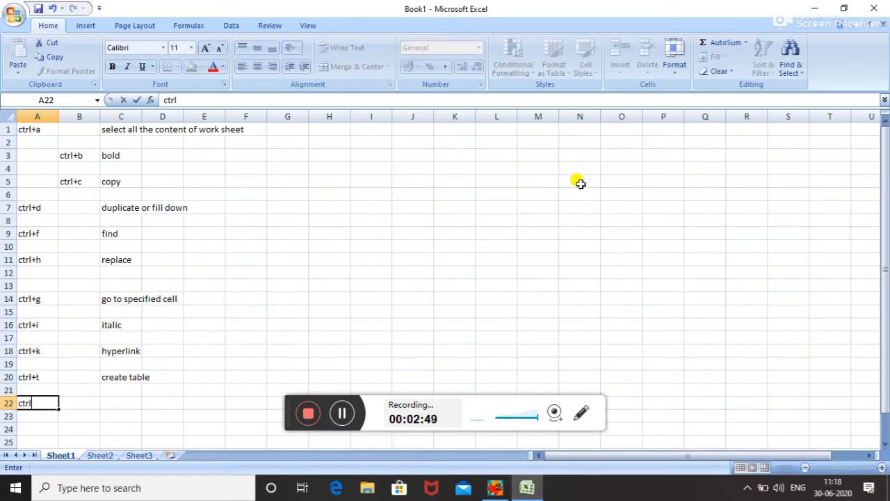
pyautogui.write('+n')
pyautogui.press('Tab')
pyautogui.press('Tab')
pyautogui.write('ne')
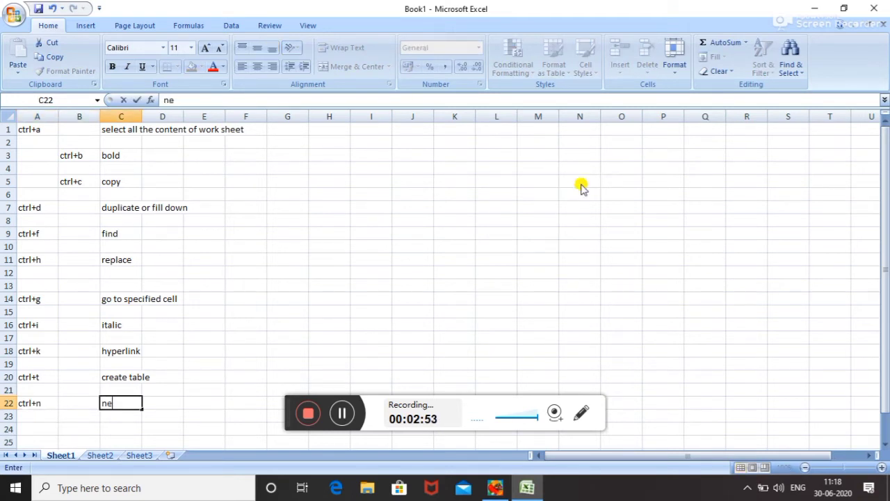
pyautogui.write('w work')
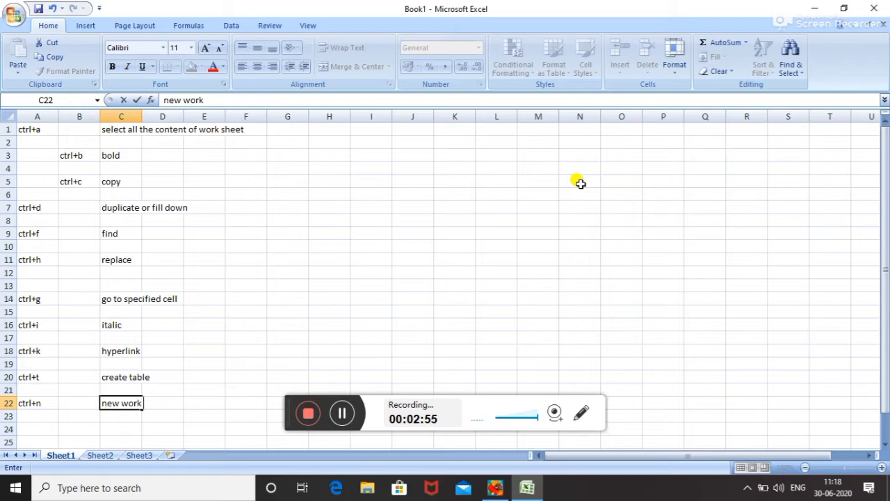
pyautogui.write(' sheet')
pyautogui.press('Return')
# - Enter ctrl+o in A24 and type its meaning 'open the saved work sheet'
pyautogui.press('Down')
pyautogui.press('Left')
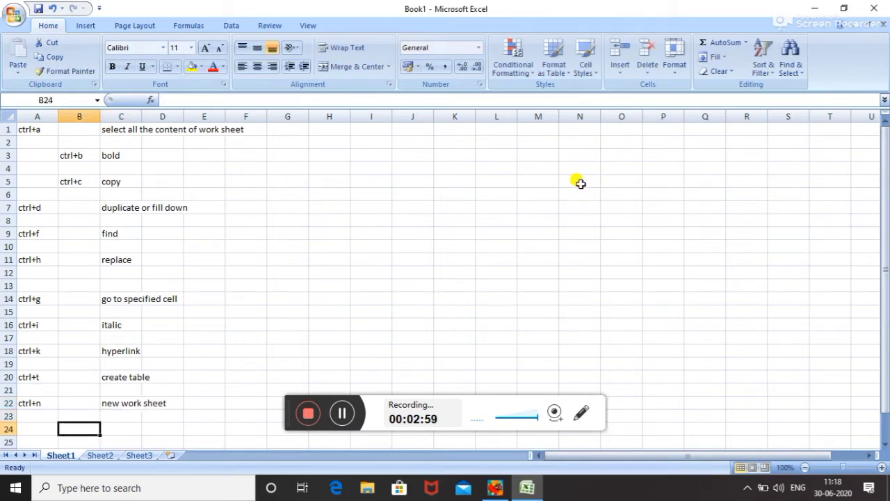
pyautogui.press('Left')
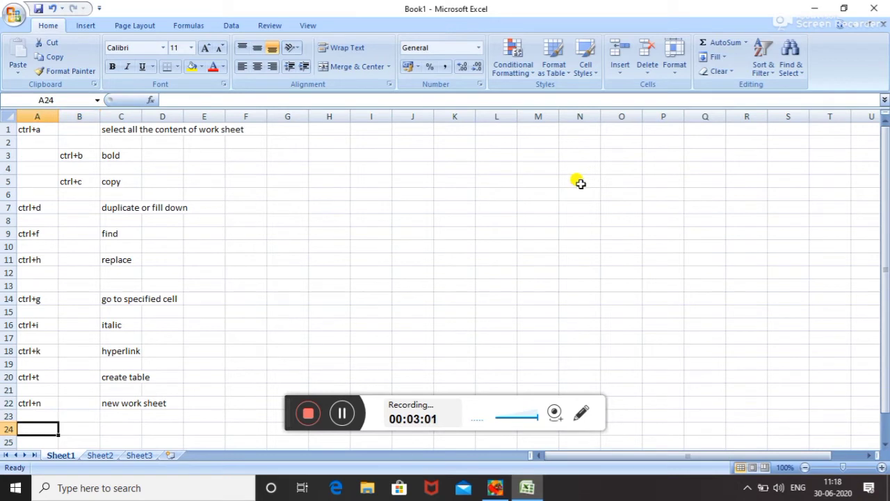
pyautogui.write('ctr')
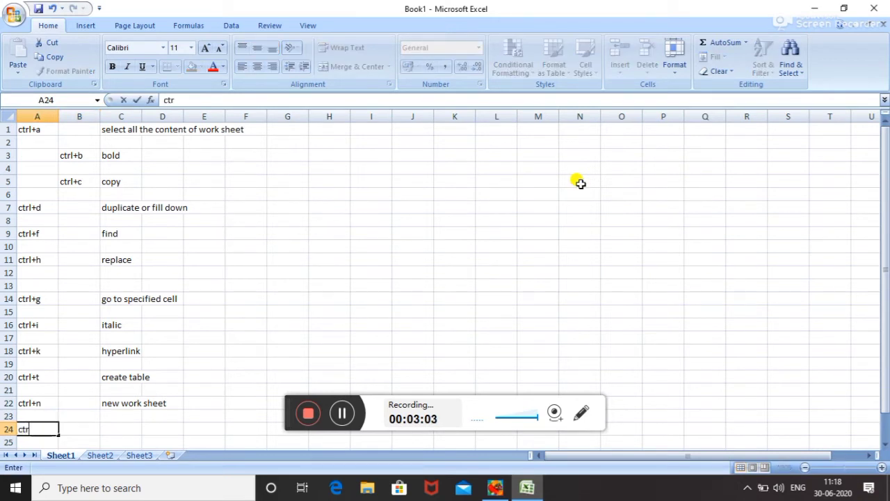
pyautogui.write('l+o')
pyautogui.press('Tab')
pyautogui.press('Tab')
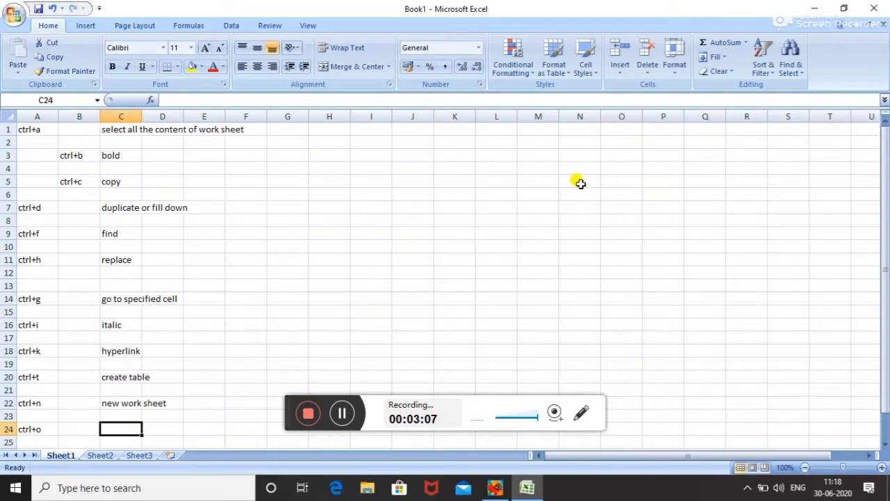
pyautogui.write('open')
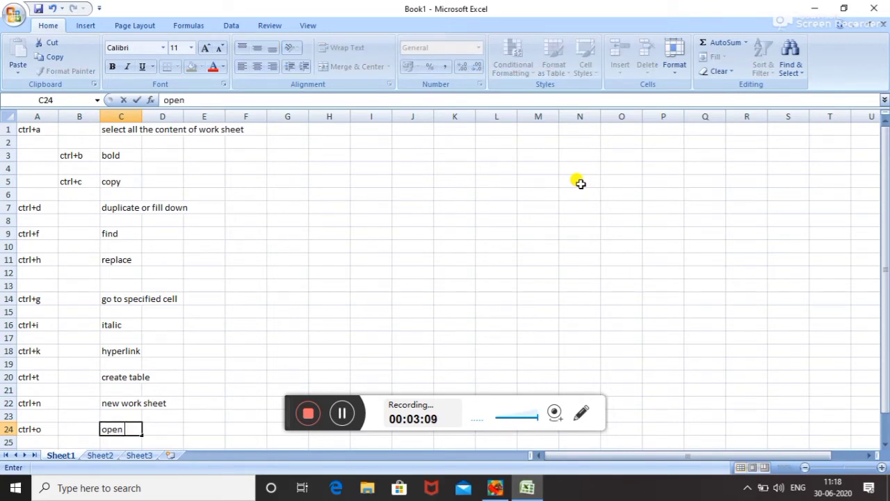
pyautogui.write(' the sa')
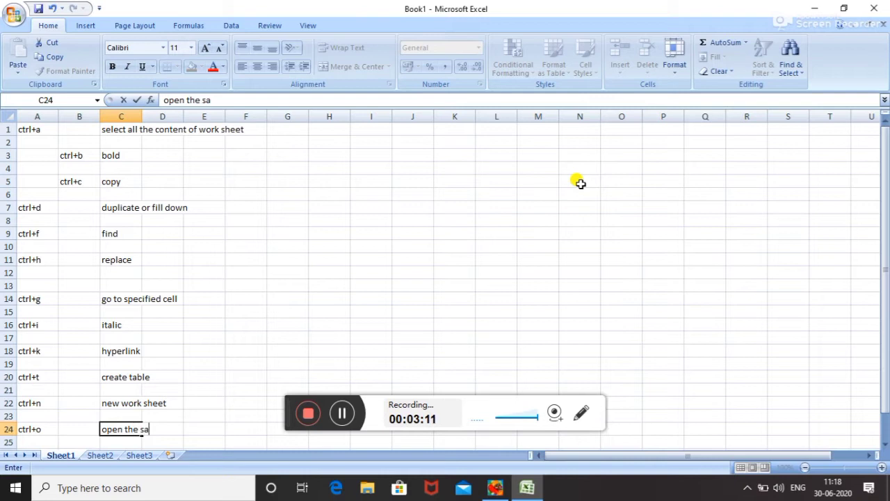
pyautogui.write('ved ')
pyautogui.write('work s')
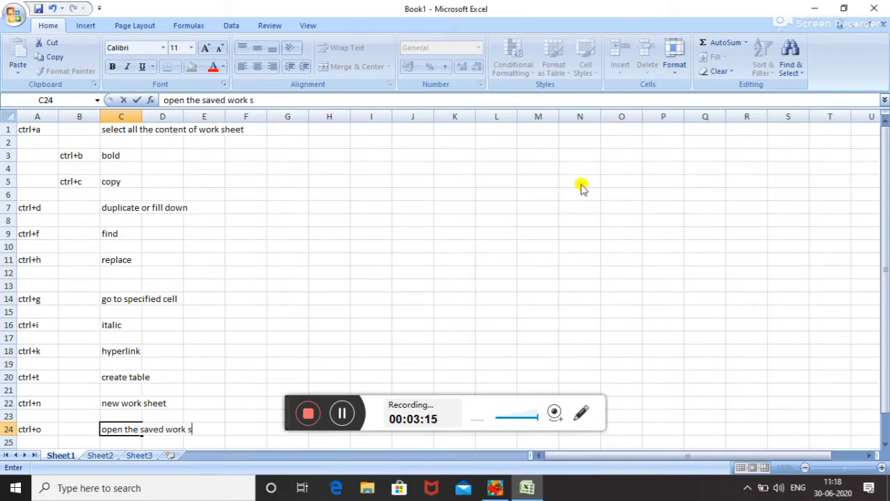
pyautogui.write('heet')
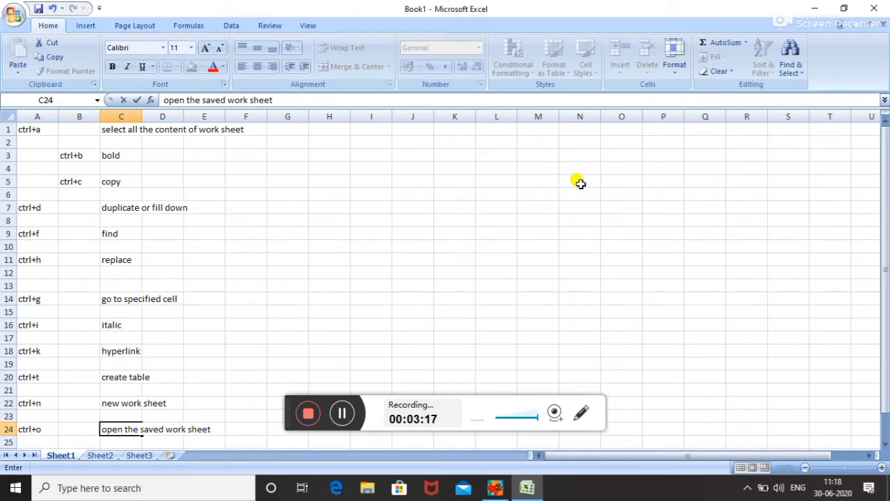
# - Start a second list with ctrl+r in J4 and meaning 'fill right' in L4
pyautogui.press('Up')
pyautogui.press('Up')
pyautogui.press('Up')
pyautogui.press('Up')
pyautogui.press('Up')
pyautogui.press('Right')
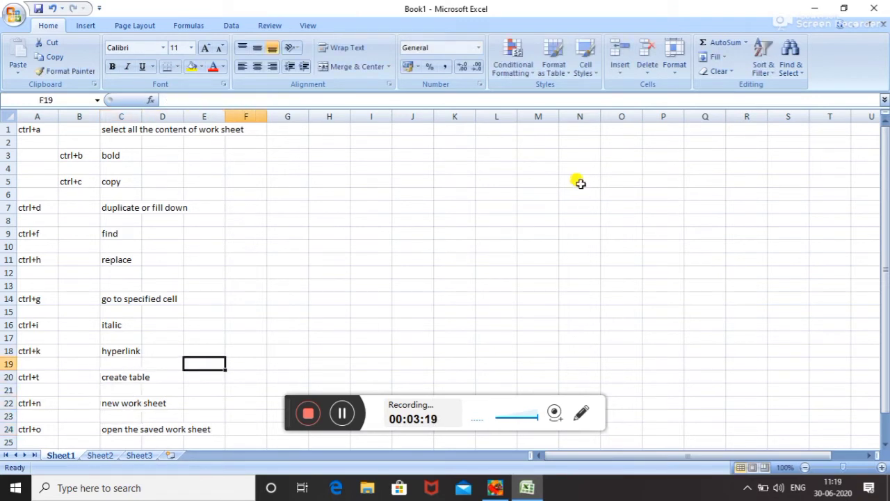
pyautogui.press('Right')
pyautogui.press('Up')
pyautogui.press('Up')
pyautogui.press('Up')
pyautogui.press('Up')
pyautogui.press('Up')
pyautogui.press('Up')
pyautogui.press('Right')
pyautogui.press('Right')
pyautogui.press('Right')
pyautogui.press('Up')
pyautogui.press('Up')
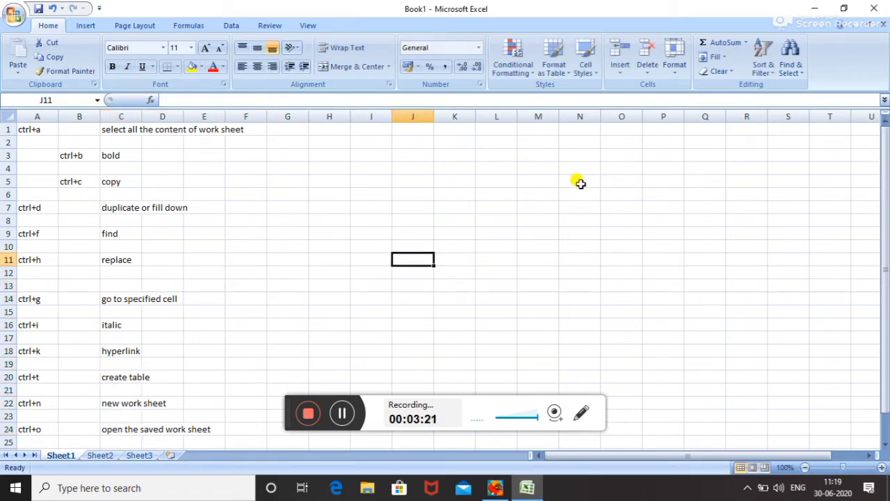
pyautogui.press('Up')
pyautogui.press('Up')
pyautogui.press('Up')
pyautogui.press('Up')
pyautogui.press('Up')
pyautogui.press('Up')
pyautogui.press('Up')
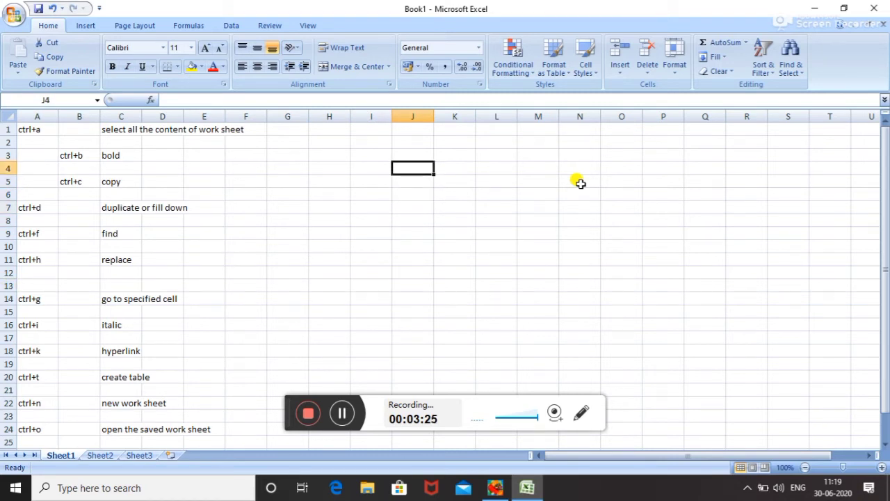
pyautogui.write('ctrl+r')
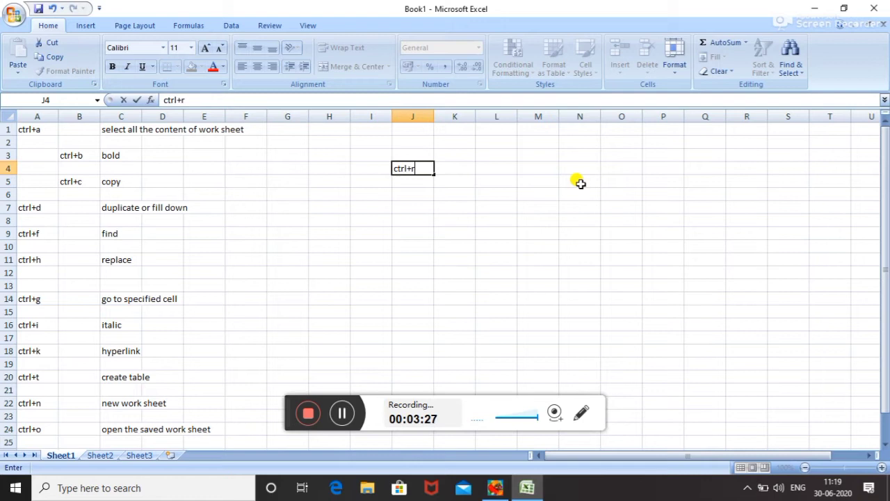
pyautogui.press('Right')
pyautogui.press('Right')
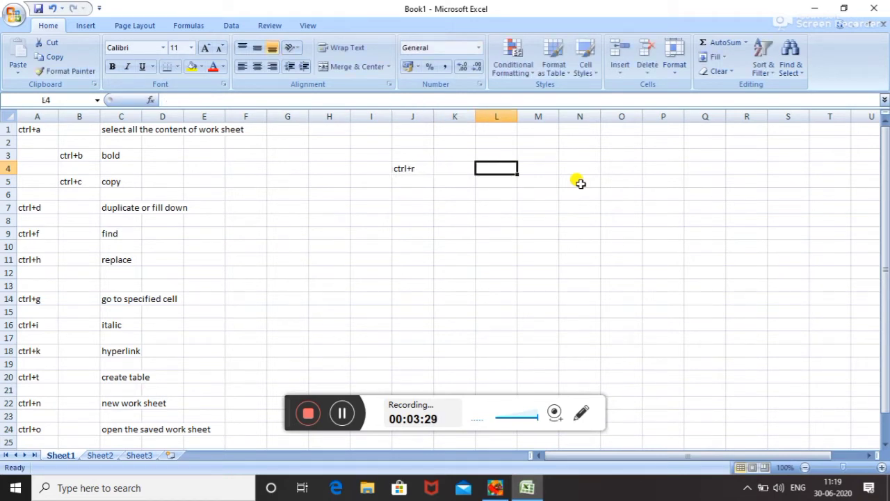
pyautogui.write('fill r')
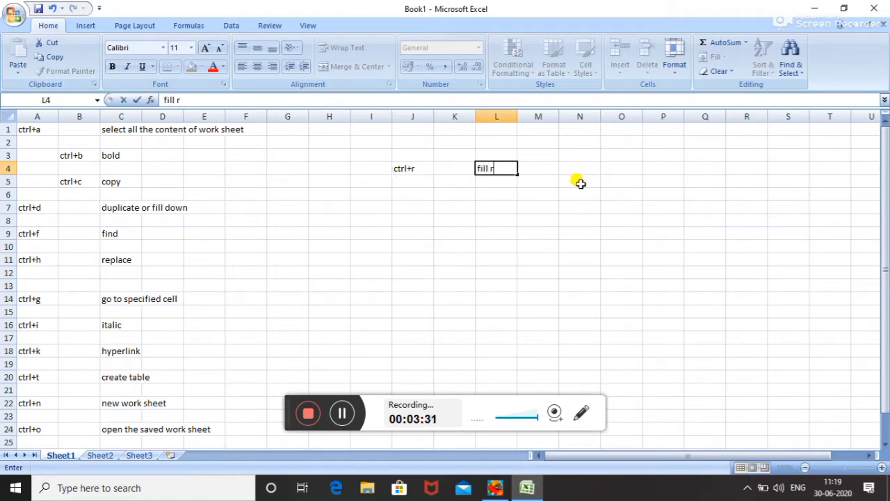
pyautogui.write('ight')
pyautogui.press('Return')
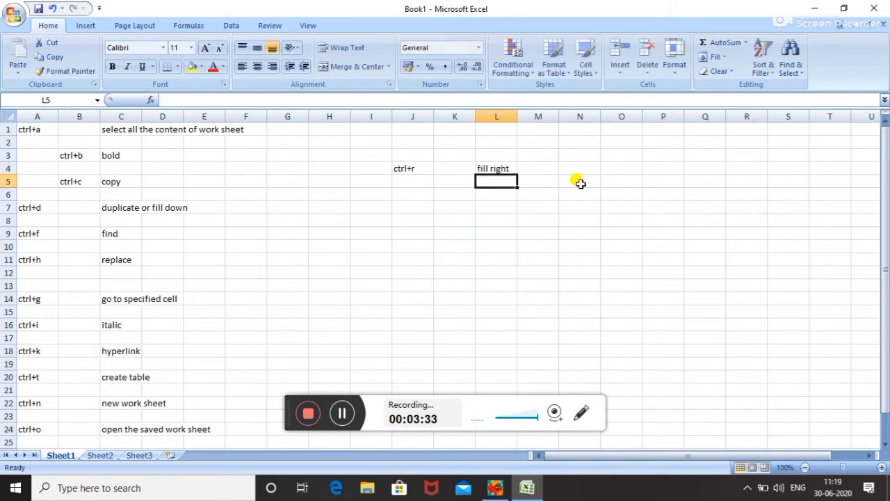
# - Enter ctrl+s in J6 with meaning 'save the open work sheet' in L6
pyautogui.press('Down')
pyautogui.press('Left')
pyautogui.press('Left')
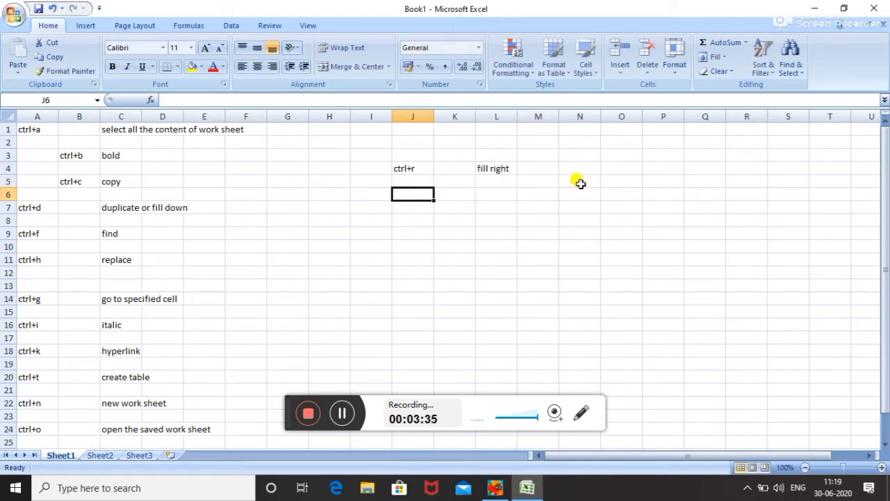
pyautogui.write('ctrl')
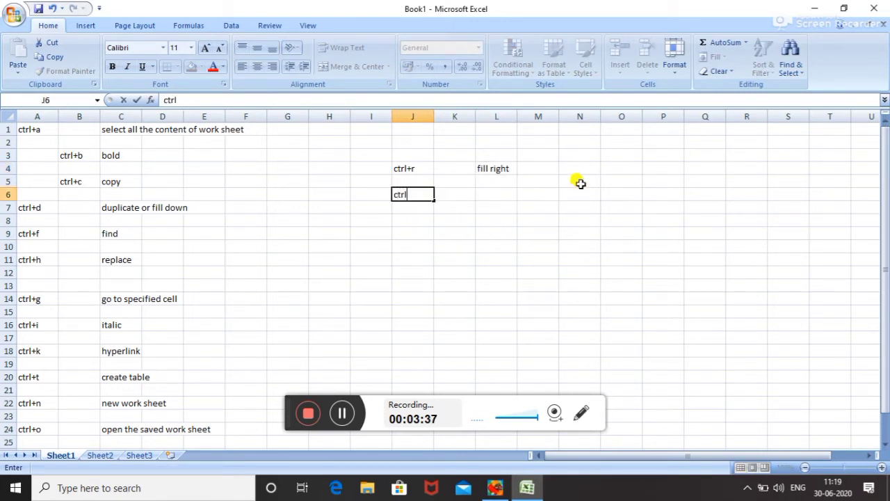
pyautogui.write('+s')
pyautogui.press('Tab')
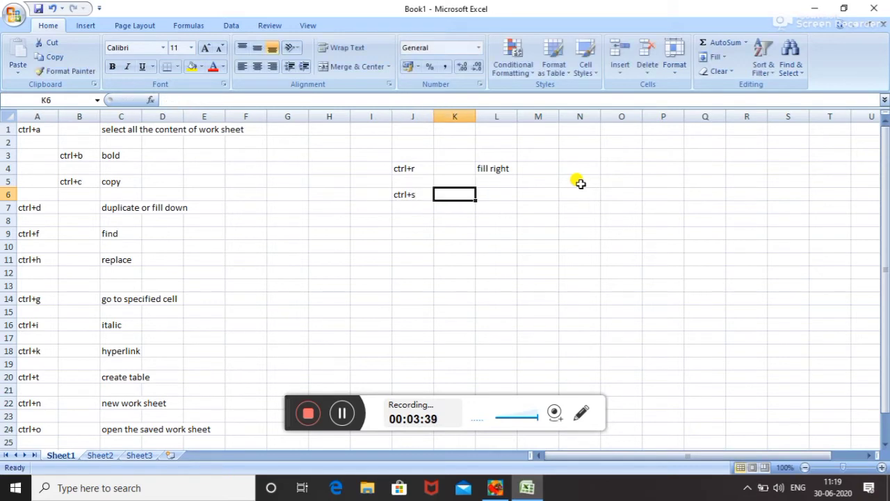
pyautogui.press('Right')
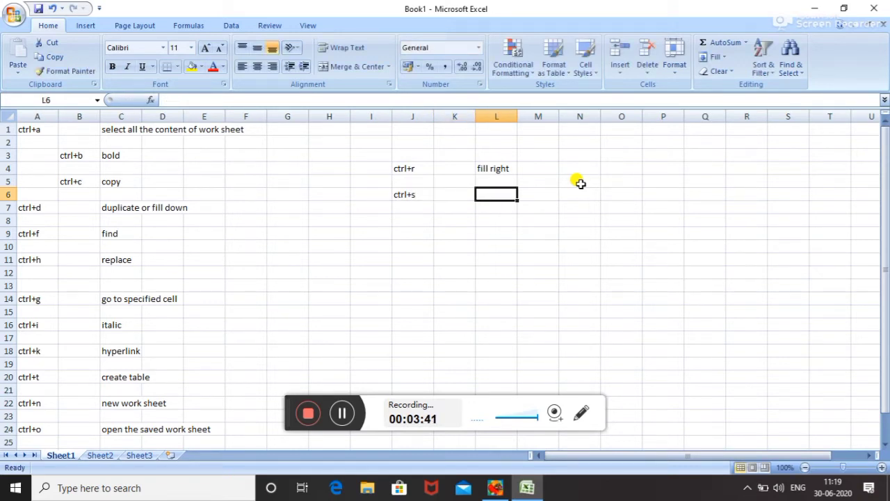
pyautogui.write('save th')
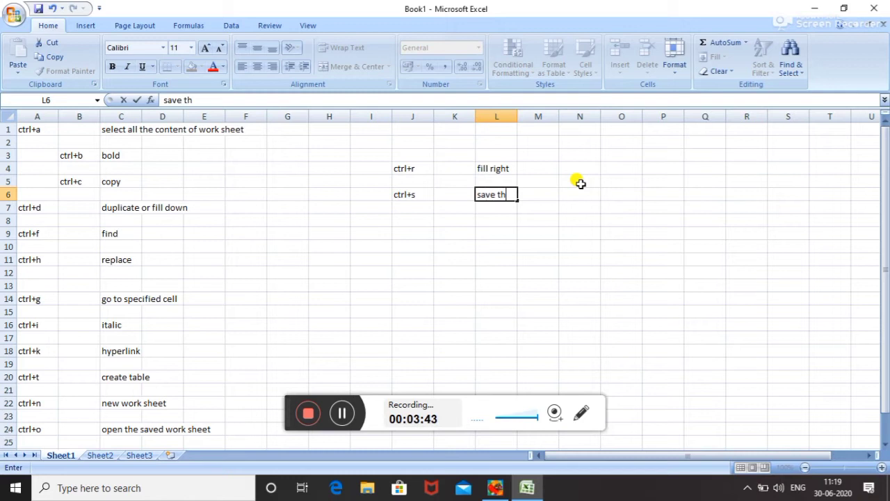
pyautogui.write('e open ')
pyautogui.write('work s')
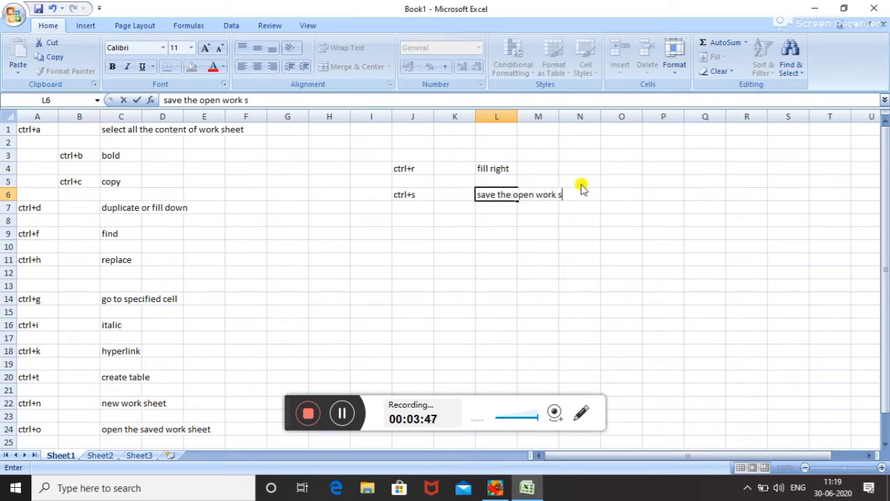
pyautogui.write('heet')
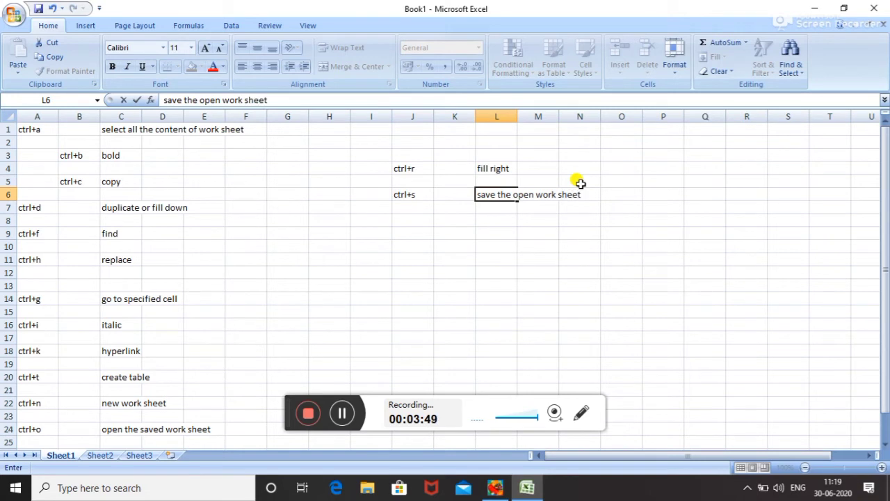
pyautogui.press('Return')
# - Enter ctrl+u in J8 with meaning 'underline' in L8
pyautogui.press('Down')
pyautogui.press('Left')
pyautogui.press('Left')
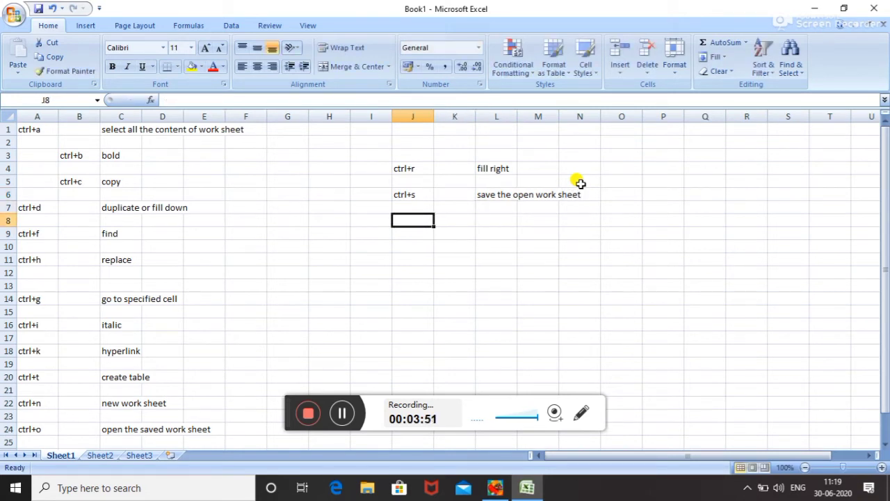
pyautogui.write('c')
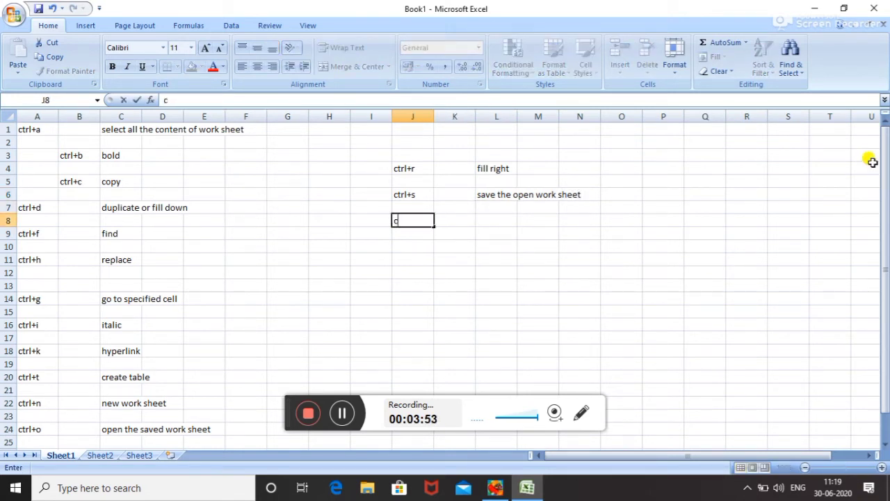
pyautogui.write('trl+u')
pyautogui.press('Right')
pyautogui.press('Right')
pyautogui.write('u')
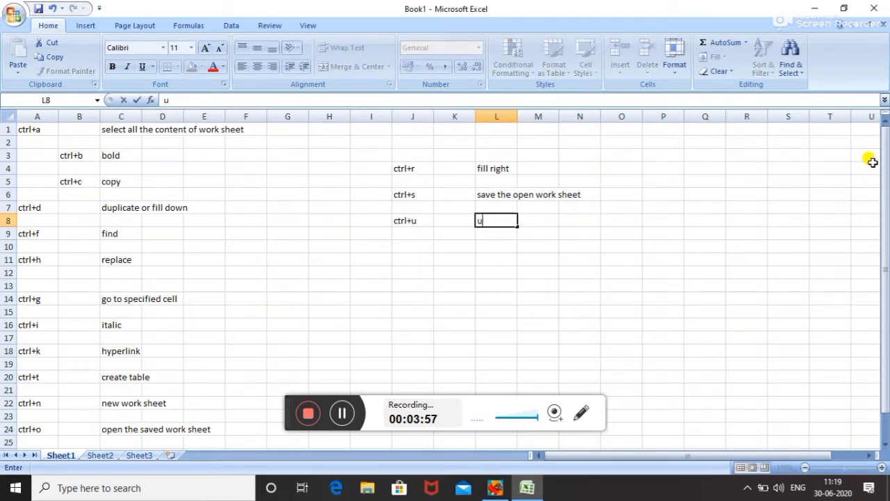
pyautogui.write('nderli')
pyautogui.write('ne')
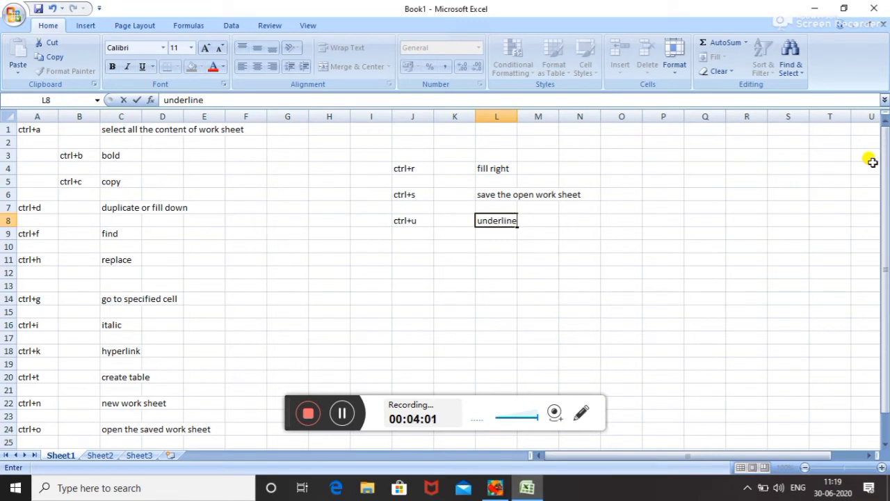
pyautogui.press('Return')
# - Enter ctrl+w in J10 with meaning 'close the current work book' in L10
pyautogui.press('Down')
pyautogui.press('Left')
pyautogui.press('Left')
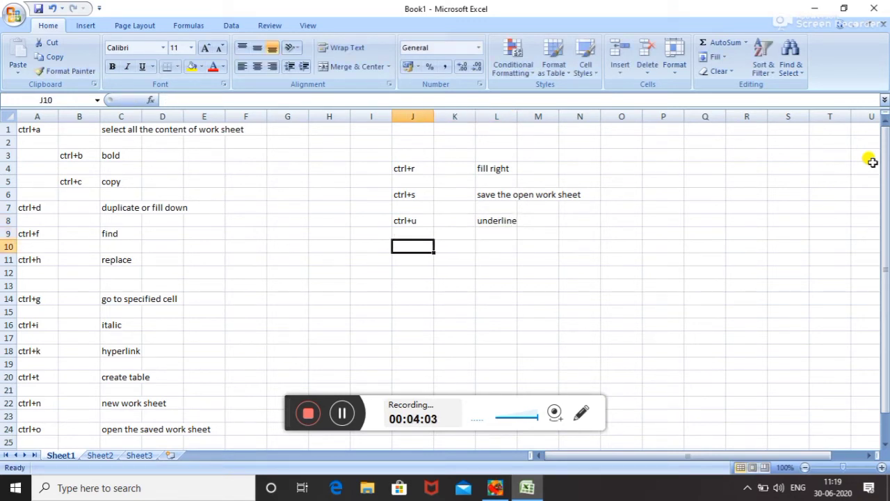
pyautogui.write('ctrl')
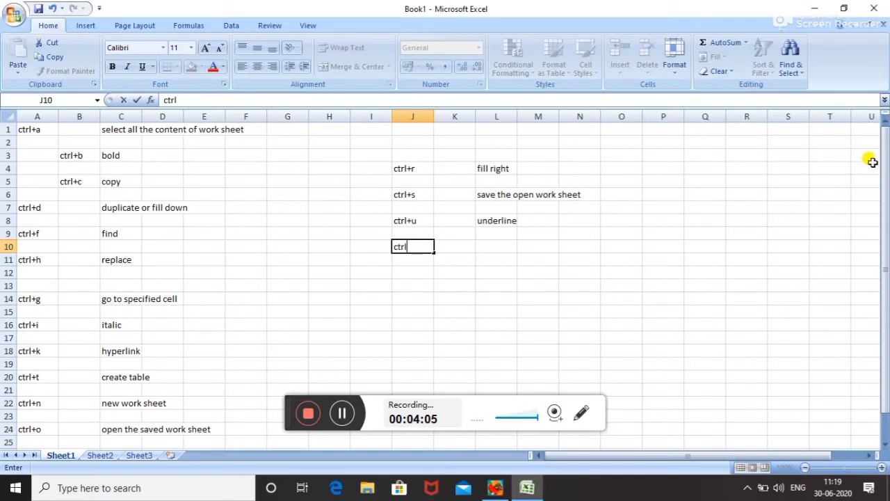
pyautogui.write('+w')
pyautogui.press('Right')
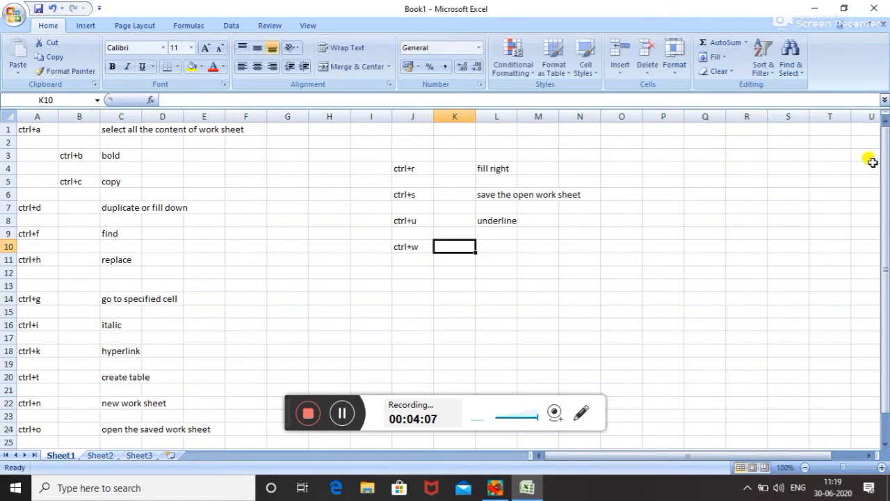
pyautogui.press('Right')
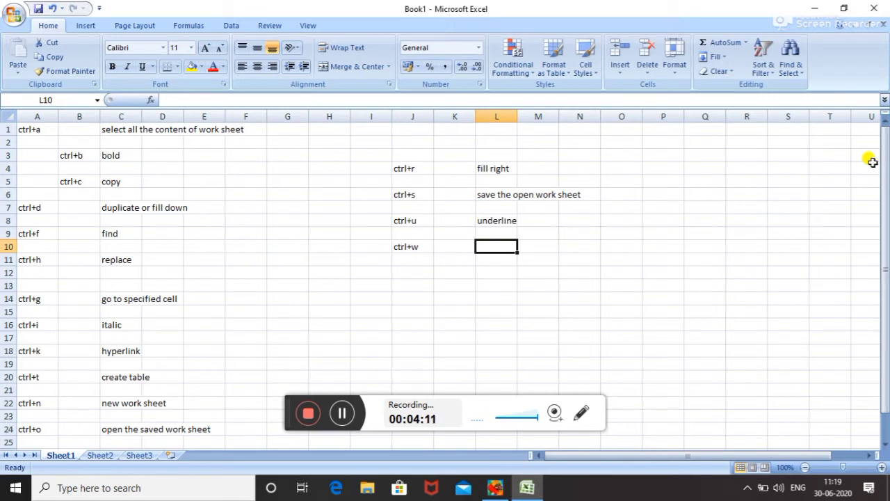
pyautogui.write('close t')
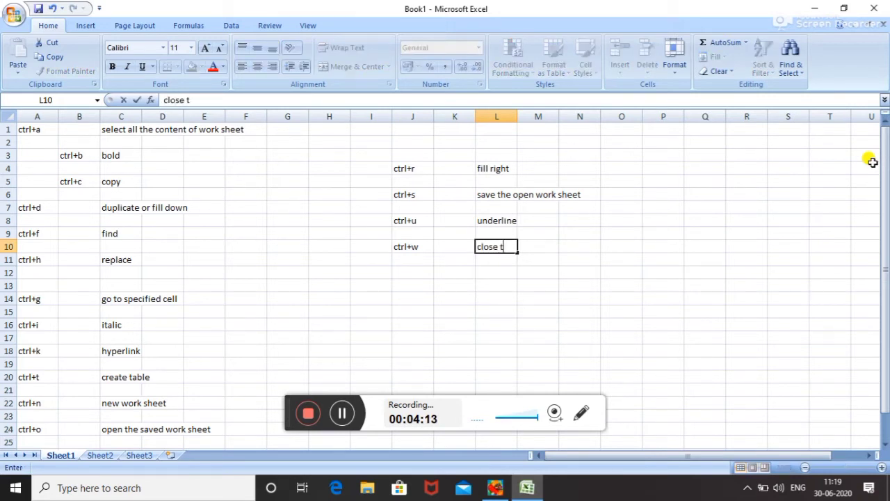
pyautogui.write('he c')
pyautogui.write('urrent ')
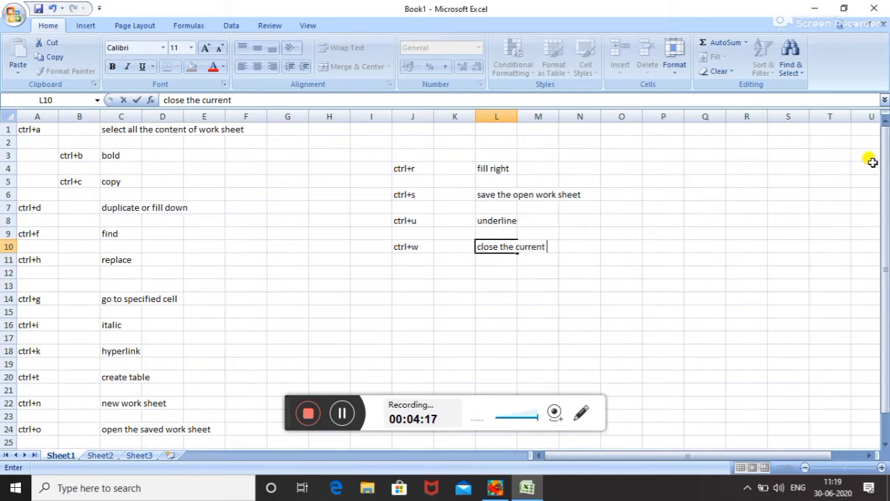
pyautogui.write('work ')
pyautogui.write('book')
pyautogui.press('Return')
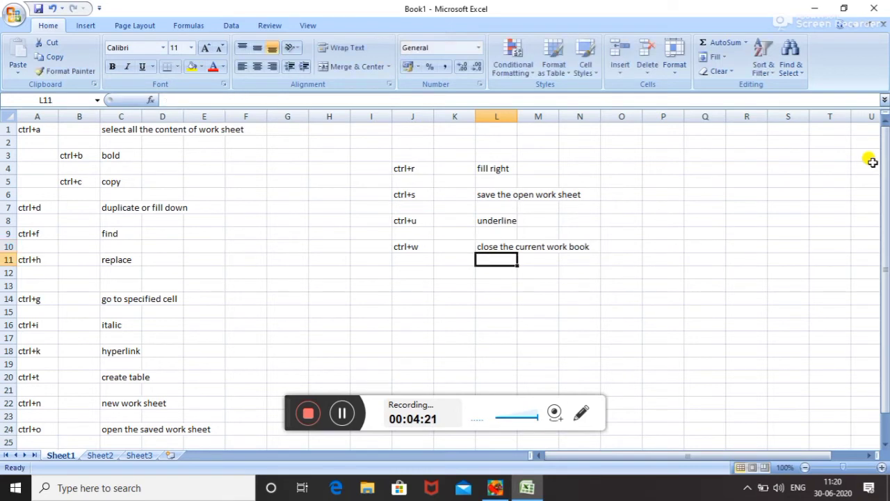
# - Enter ctrl+x 'cut' in row 12 and ctrl+y 'redo' in row 14
pyautogui.press('Return')
pyautogui.press('Left')
pyautogui.press('Left')
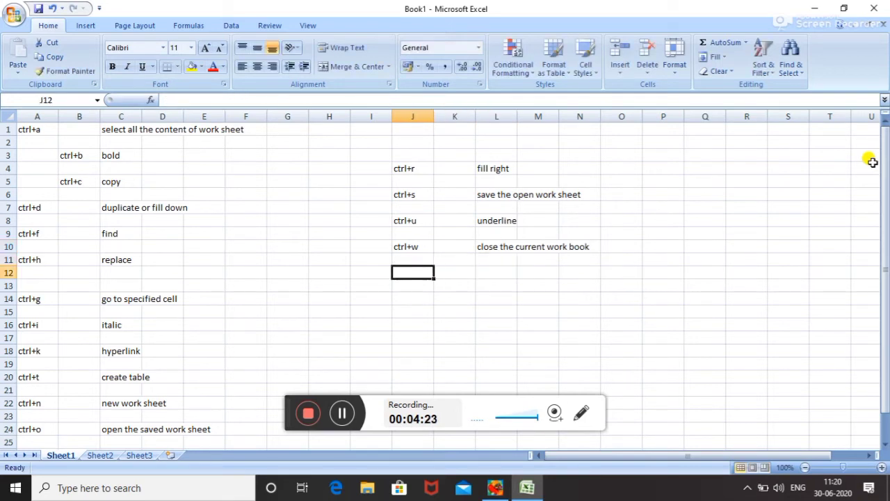
pyautogui.write('c')
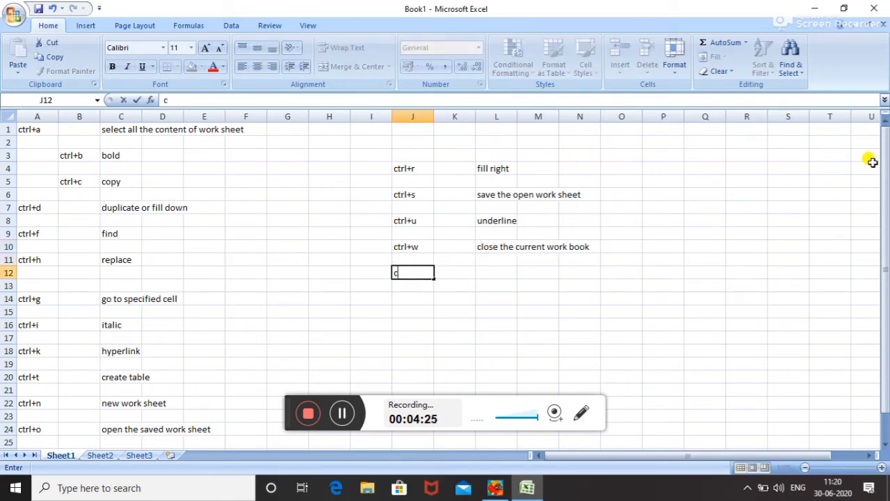
pyautogui.write('trl+x')
pyautogui.press('Right')
pyautogui.press('Right')
pyautogui.write('cu')
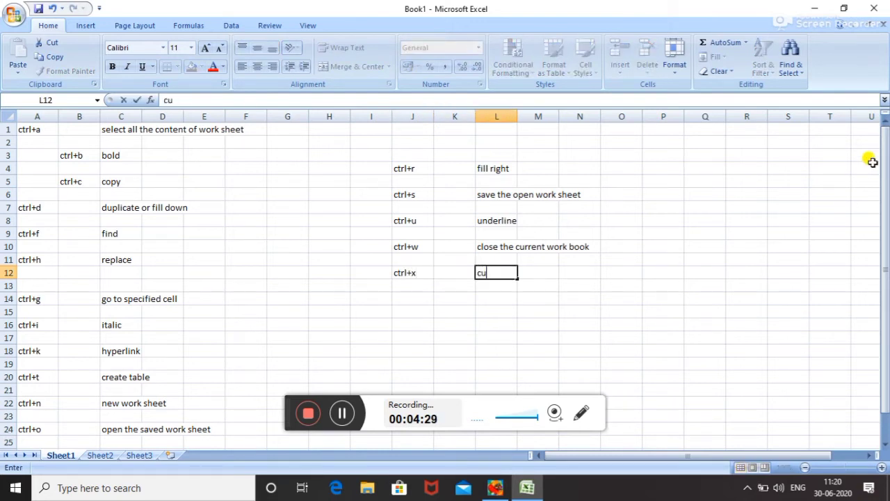
pyautogui.write('t')
pyautogui.press('Return')
pyautogui.press('Down')
pyautogui.press('Left')
pyautogui.press('Left')
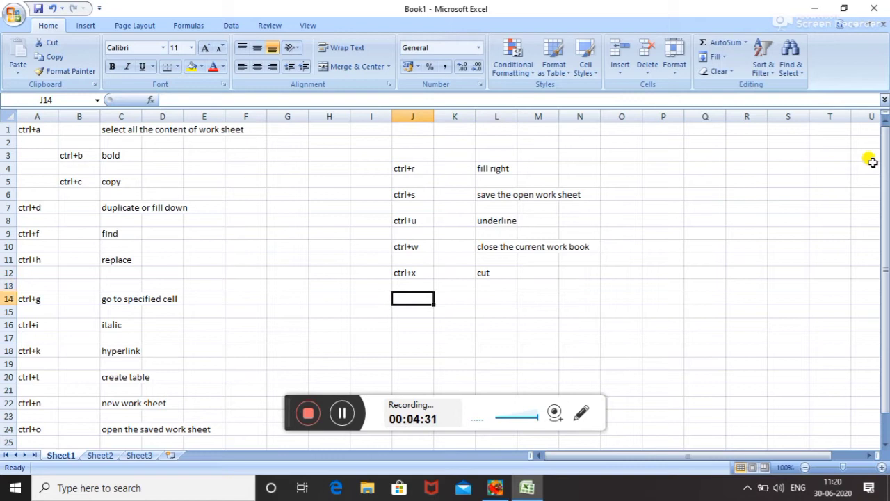
pyautogui.write('ctrl+')
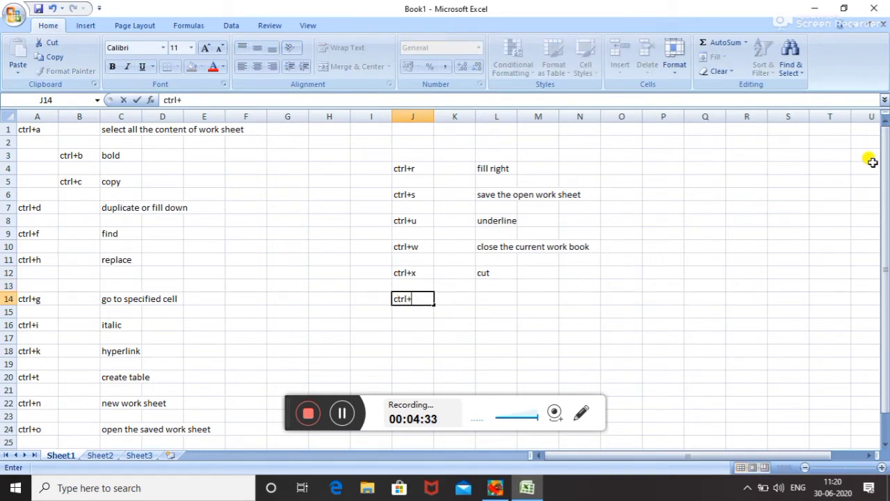
pyautogui.write('y')
pyautogui.press('Right')
pyautogui.press('Right')
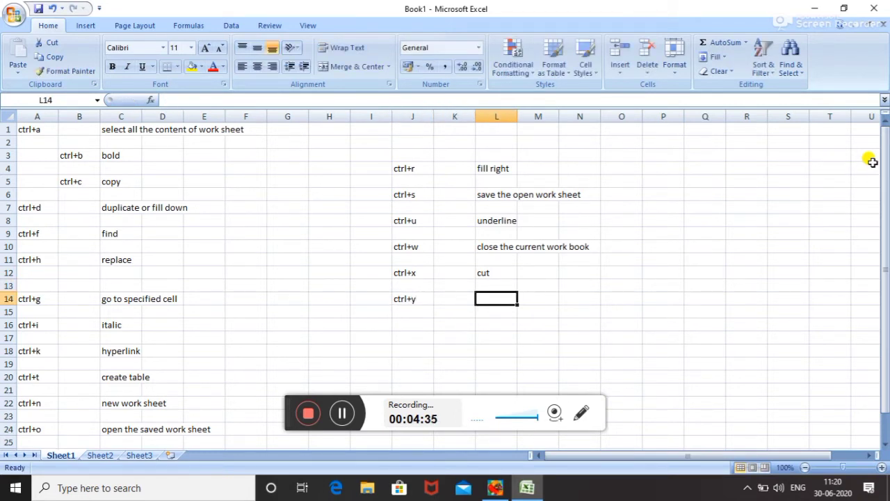
pyautogui.write('redo')
pyautogui.press('Down')
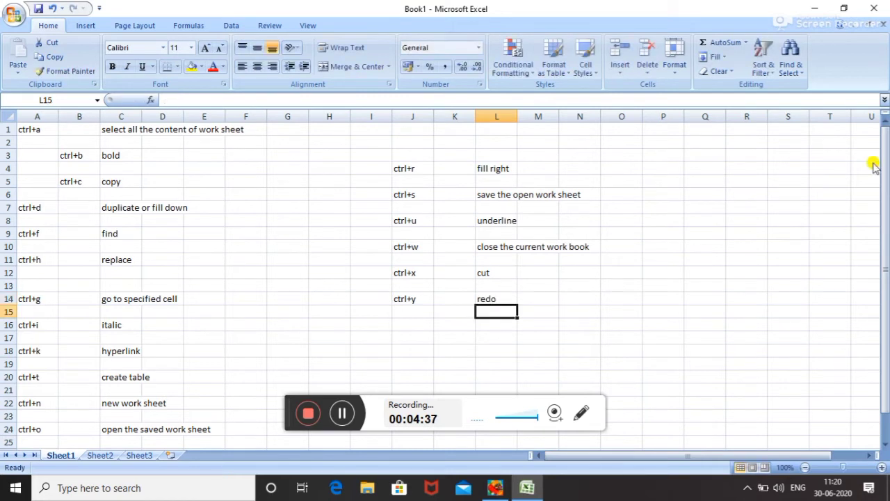
# - Enter ctrl+z in J16 and type its meaning 'undo' in L16
pyautogui.press('Down')
pyautogui.press('Left')
pyautogui.press('Left')
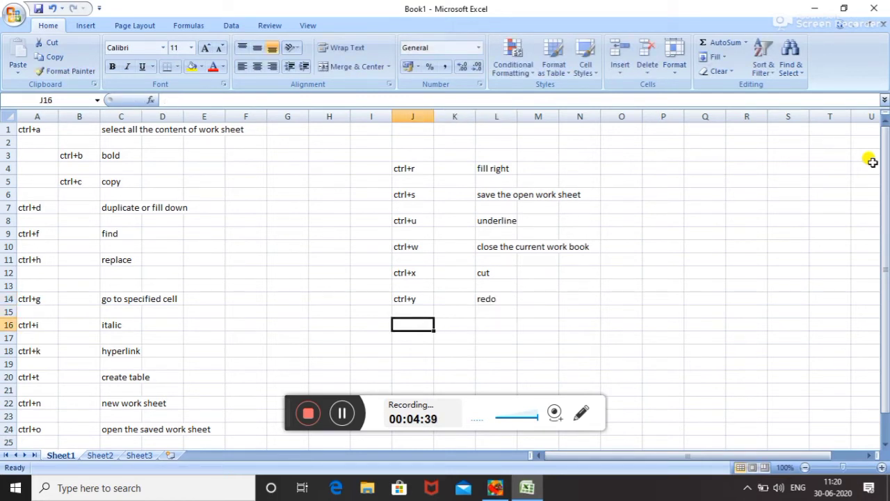
pyautogui.write('ctrl')
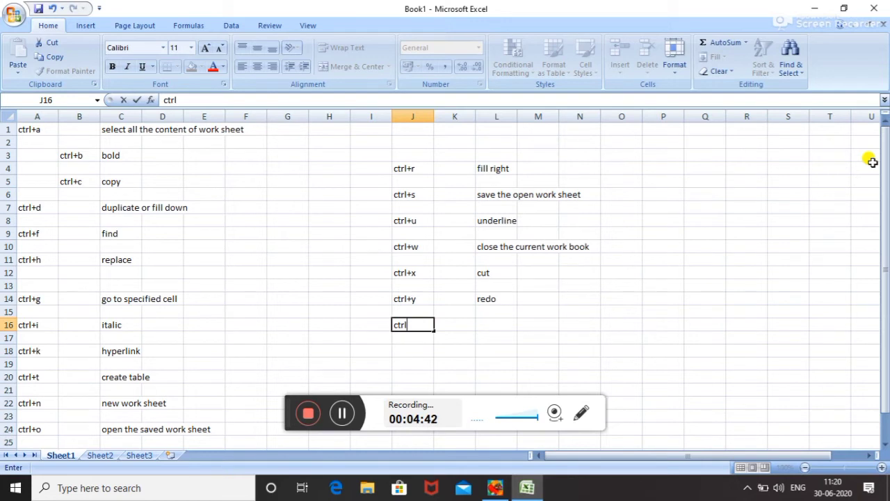
pyautogui.write('+z')
pyautogui.press('Right')
pyautogui.press('Right')
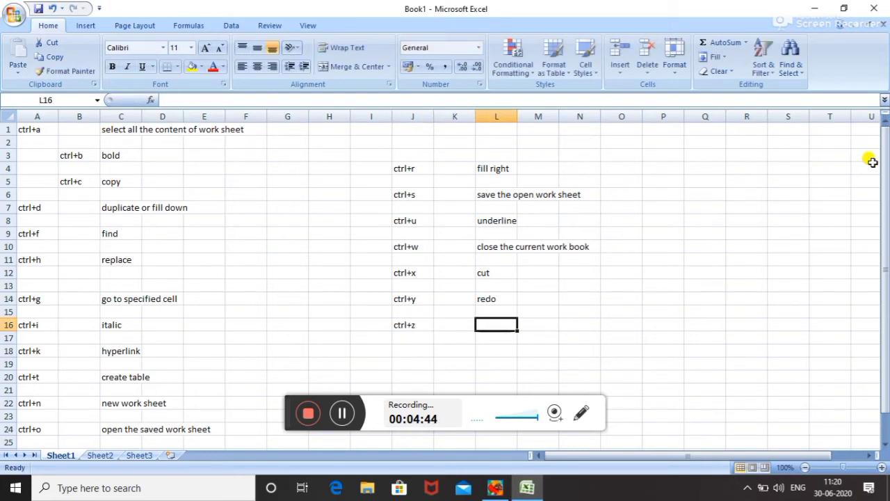
pyautogui.write('undo')
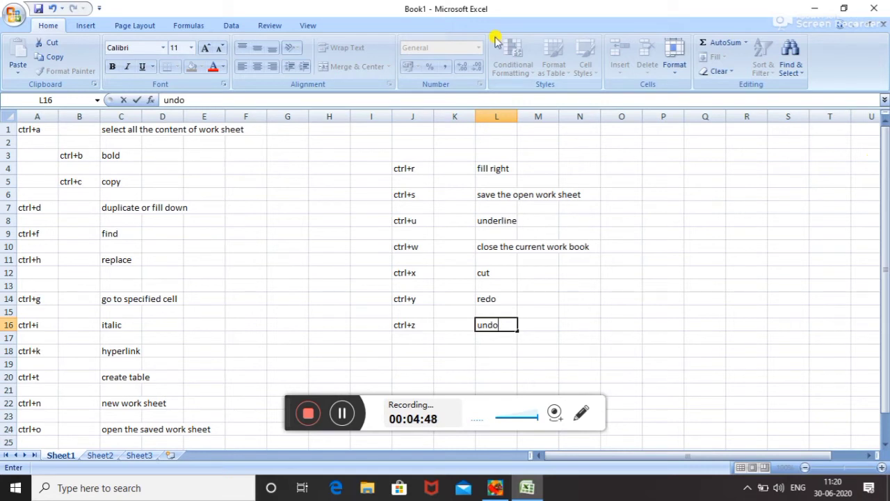
# - Commit the undo entry, try Ctrl+A, then make cell C3's 'bold' text bold
pyautogui.click(228, 149)
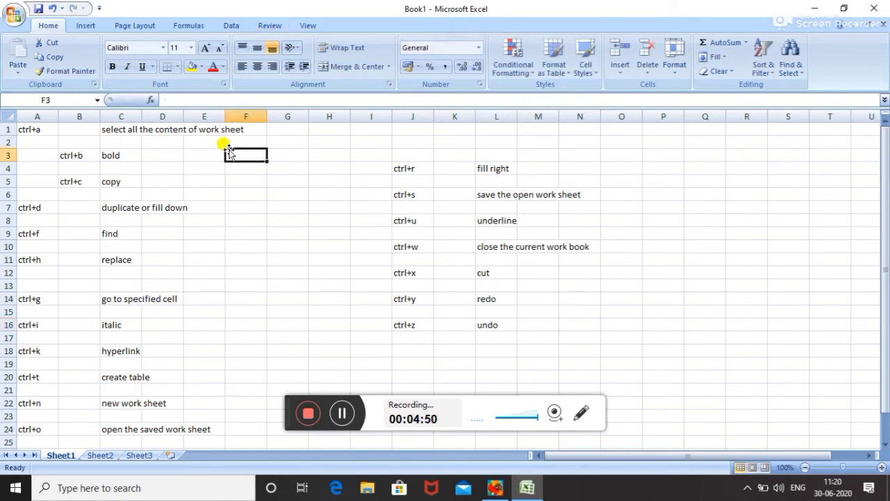
pyautogui.hotkey('ctrl', 'a')
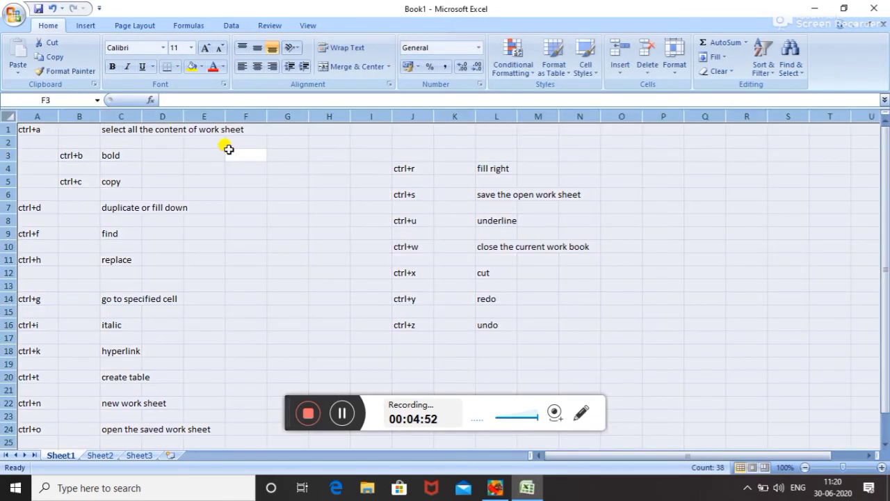
pyautogui.click(233, 206)
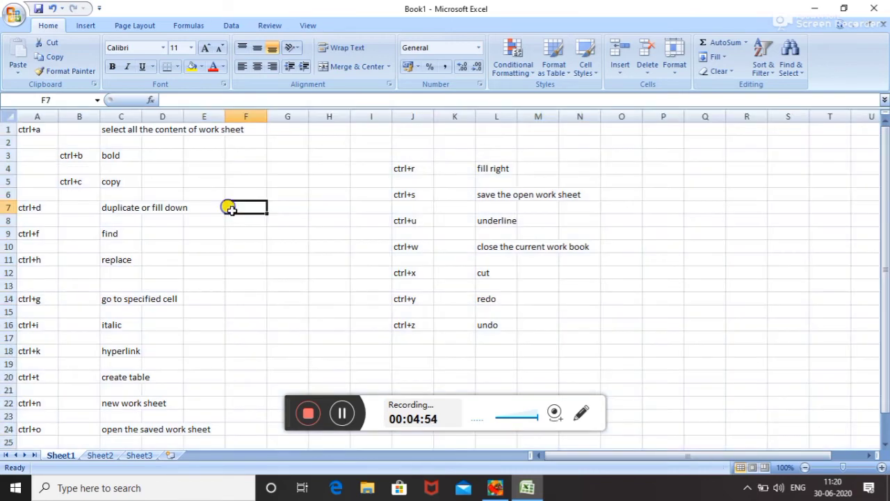
pyautogui.click(122, 156)
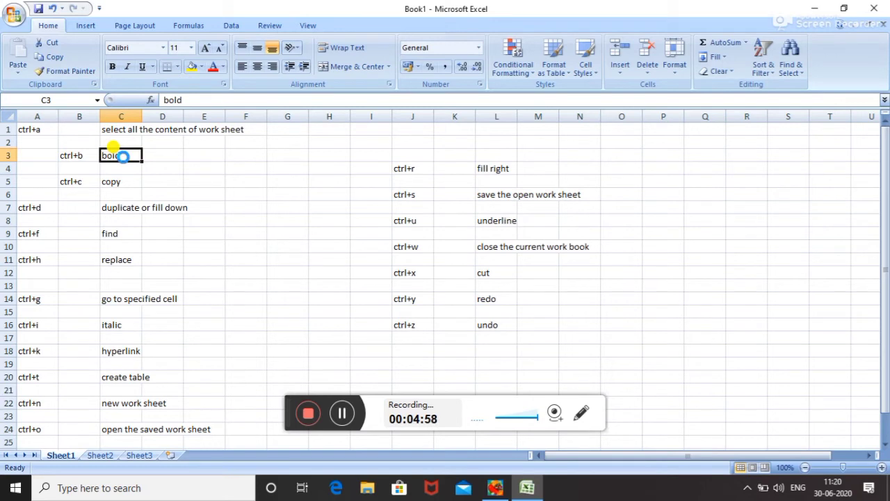
pyautogui.hotkey('ctrl', 'b')
# - Select and copy the whole worksheet, then select cell D9 beside 'find'
pyautogui.click(246, 231)
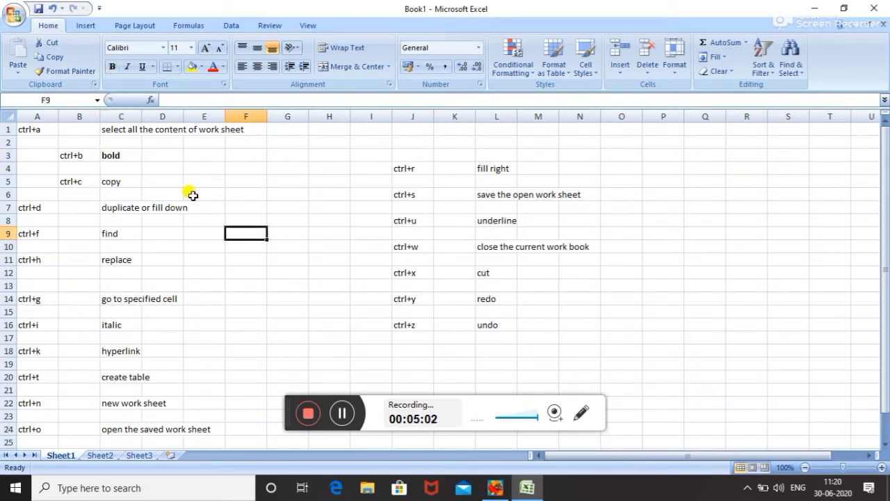
pyautogui.hotkey('ctrl', 'a')
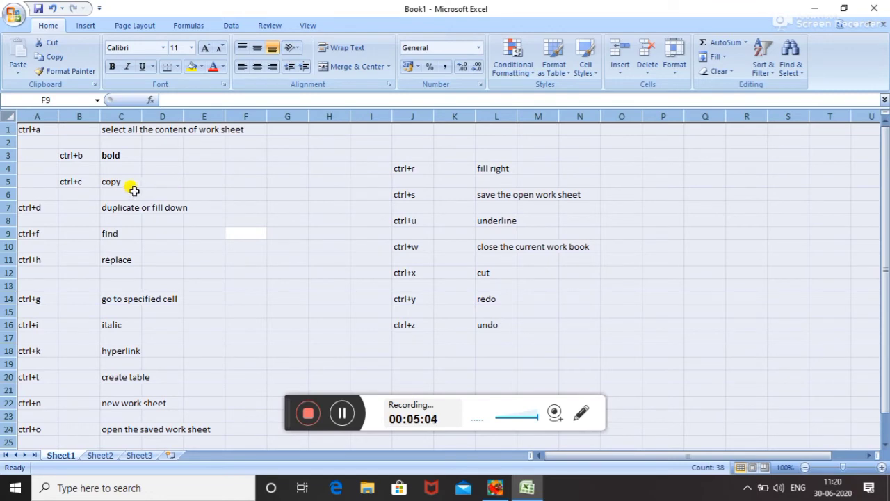
pyautogui.hotkey('ctrl', 'c')
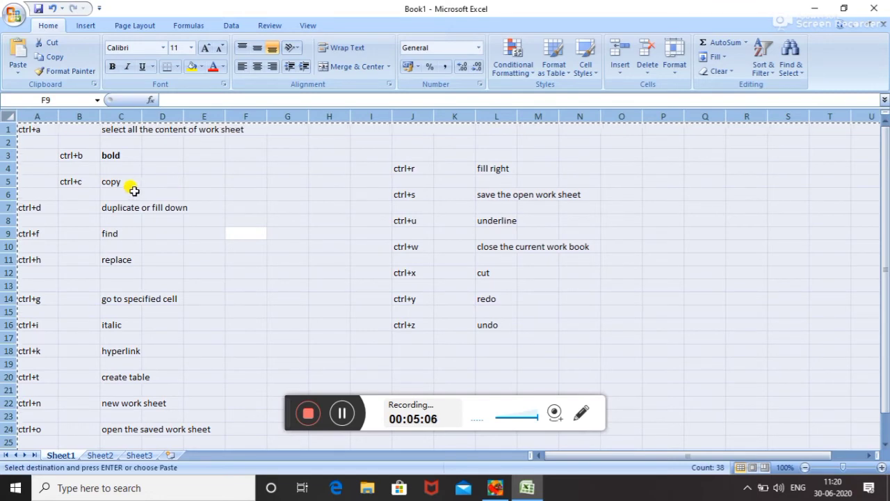
pyautogui.click(206, 265)
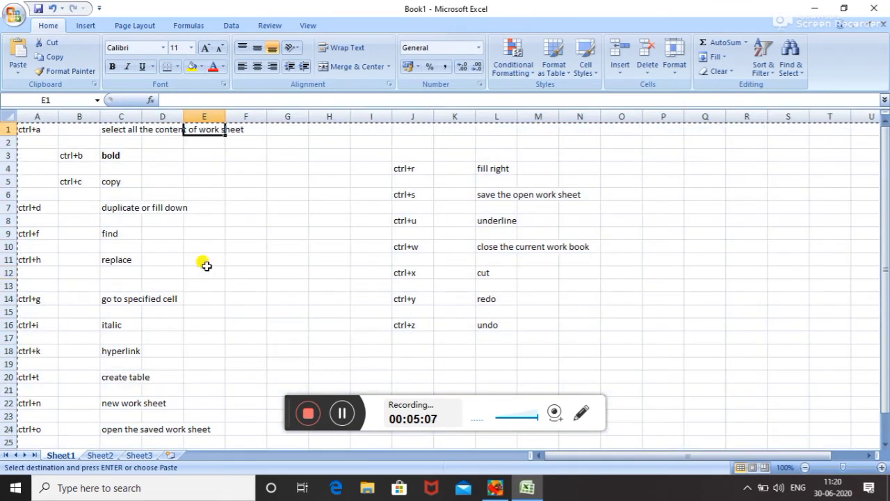
pyautogui.click(249, 232)
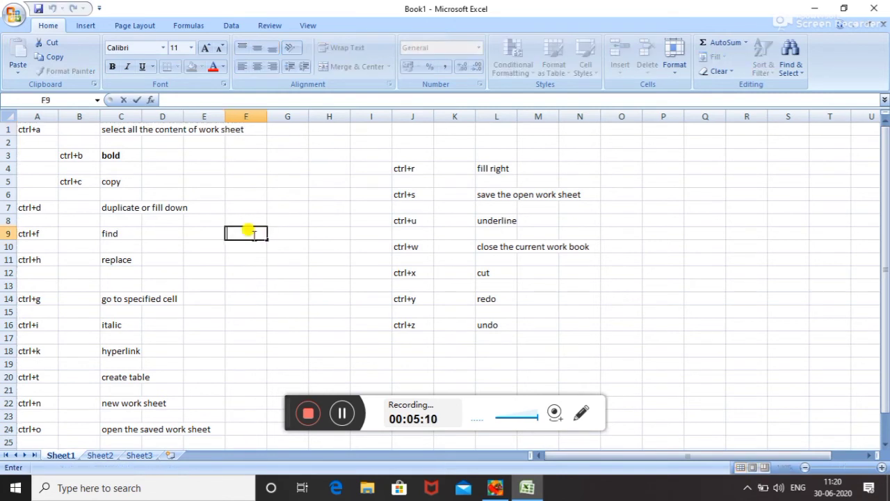
pyautogui.click(163, 232)
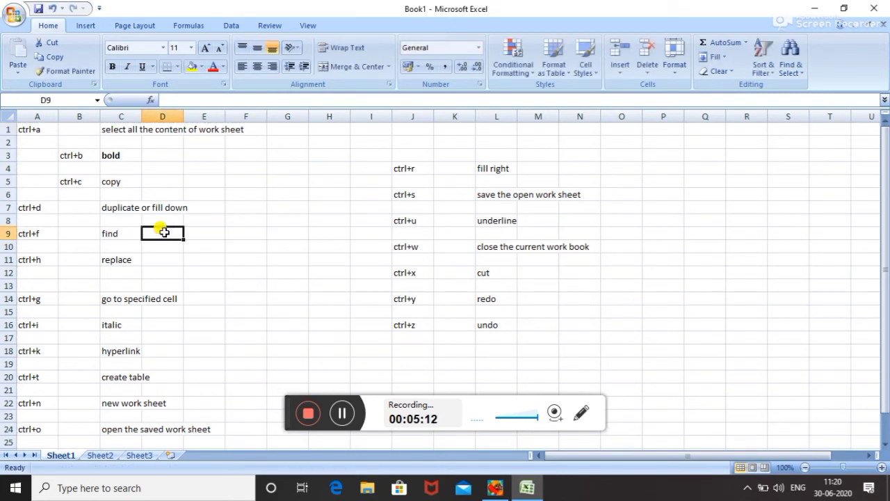
# - Show the Find window with Ctrl+F and the Replace window with Ctrl+H, closing each
pyautogui.hotkey('ctrl', 'f')
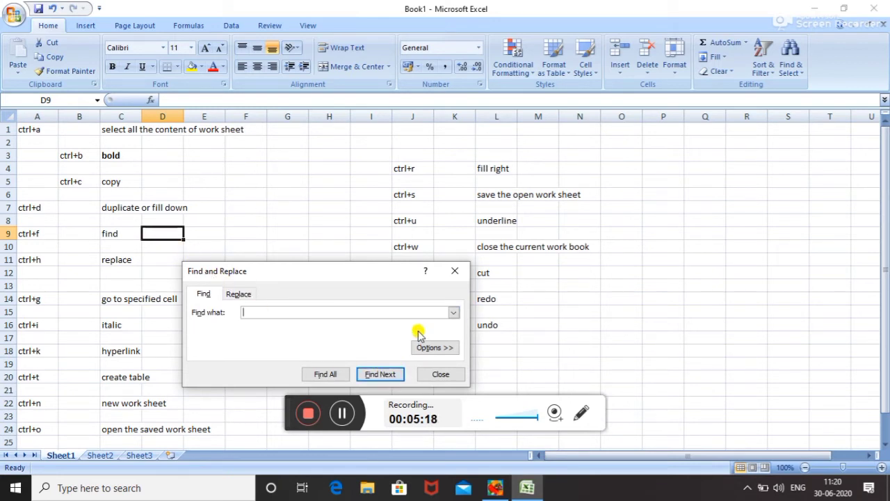
pyautogui.click(455, 271)
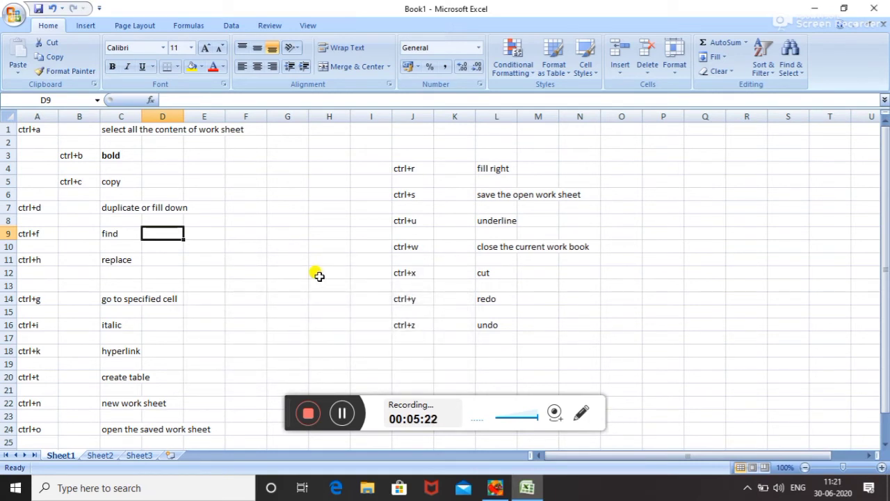
pyautogui.hotkey('ctrl', 'h')
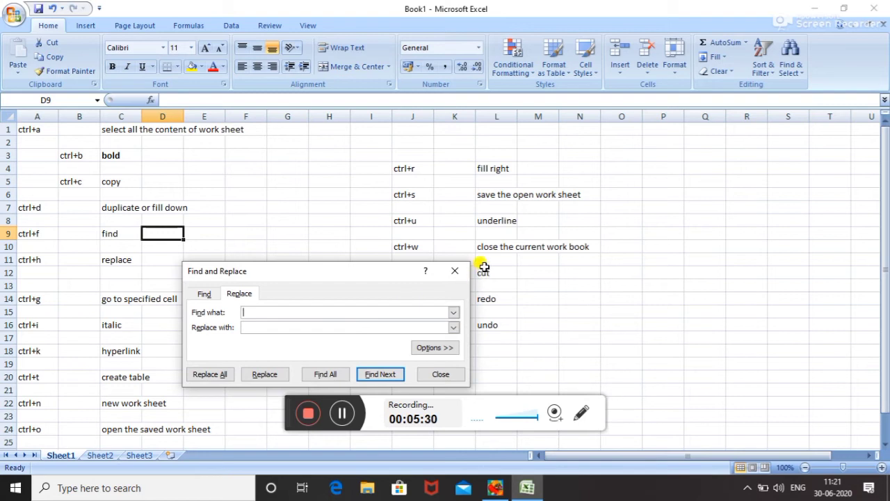
pyautogui.click(455, 271)
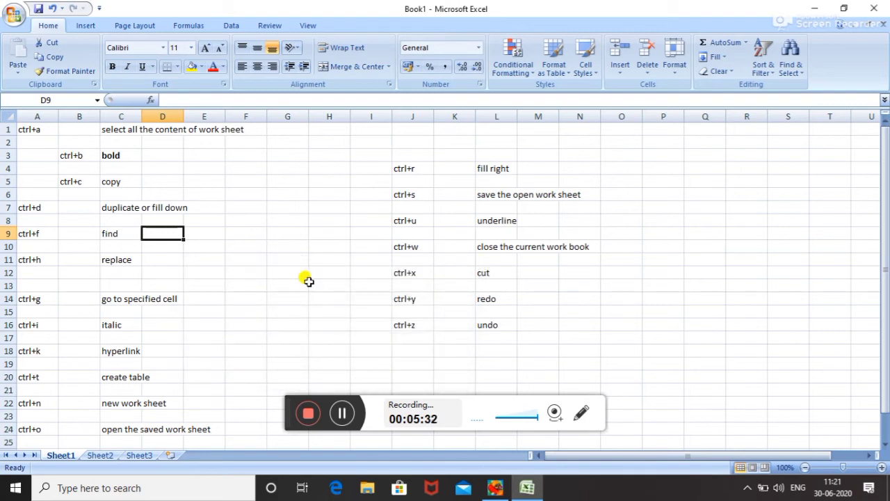
# - Italicise the 'italic' entry in cell C16
pyautogui.click(108, 324)
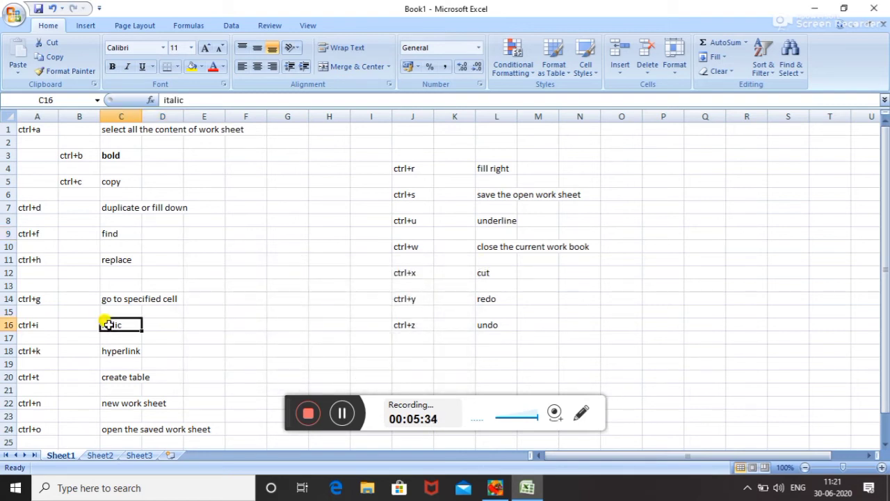
pyautogui.hotkey('ctrl', 'i')
pyautogui.moveTo(160, 334); pyautogui.dragTo(153, 351)
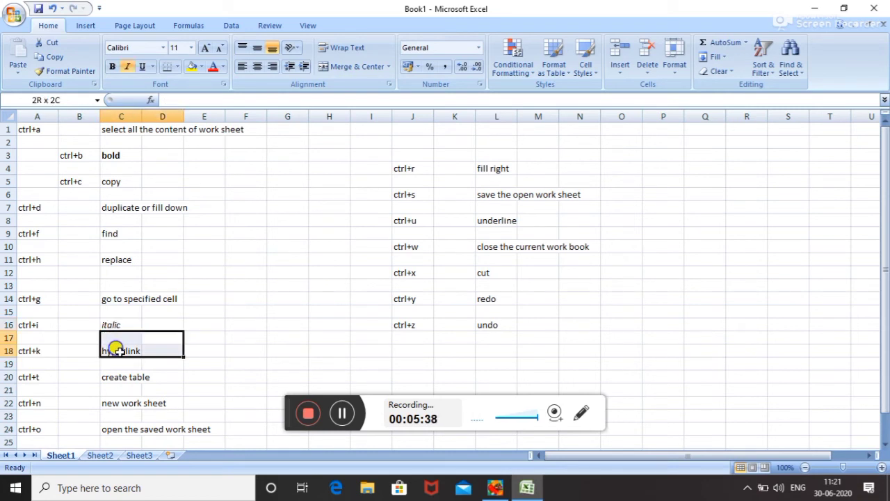
# - Insert a hyperlink with address 'hyperlink' into cell E18
pyautogui.click(205, 354)
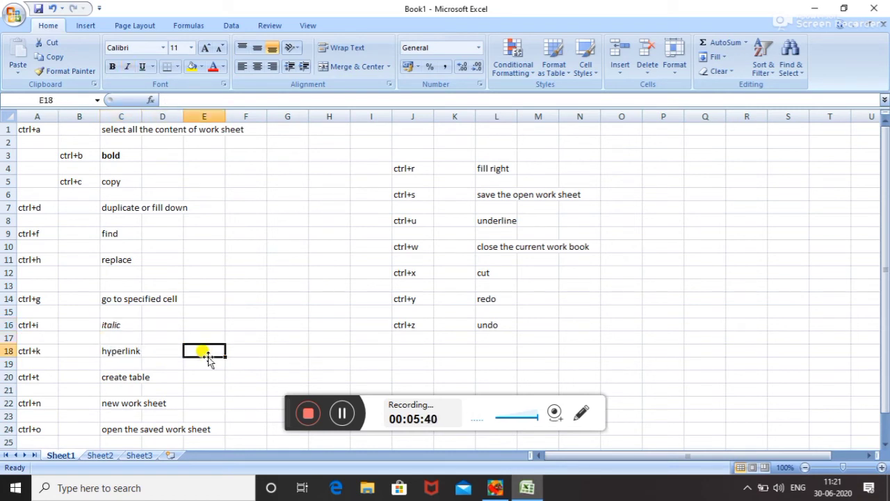
pyautogui.hotkey('ctrl', 'k')
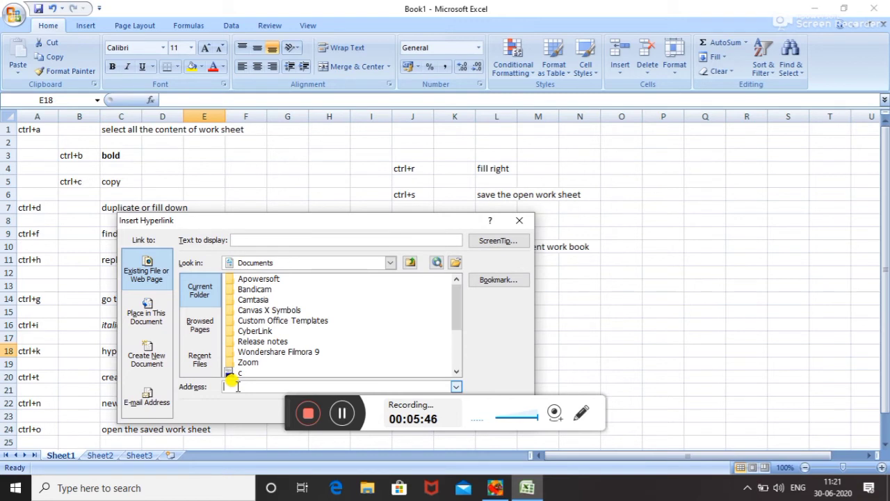
pyautogui.write('hyperli')
pyautogui.write('nk')
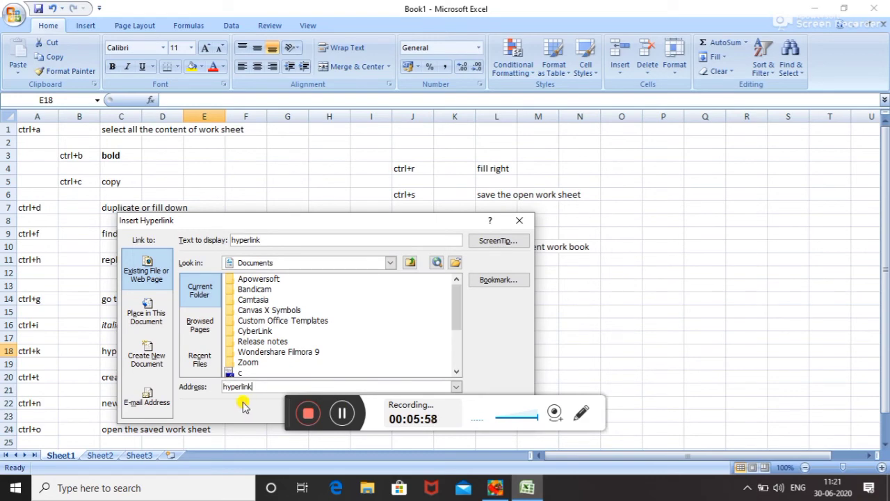
pyautogui.press('Return')
pyautogui.click(198, 363)
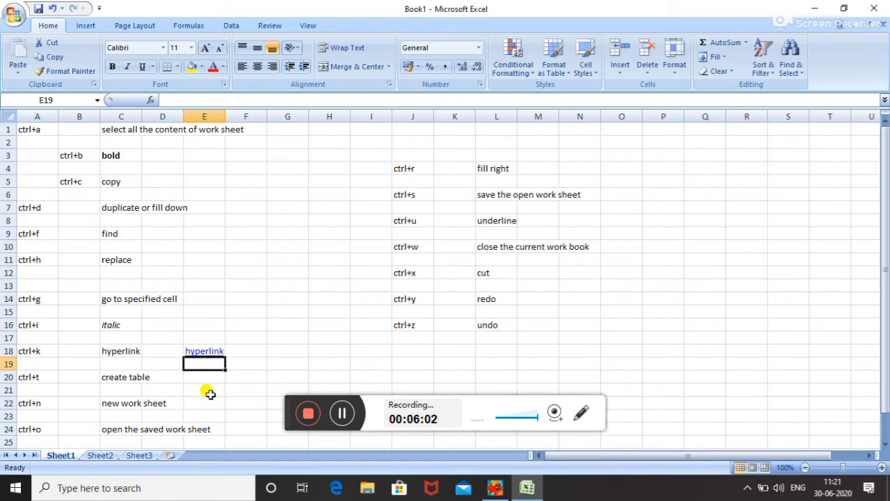
pyautogui.hotkey('ctrl', 't')
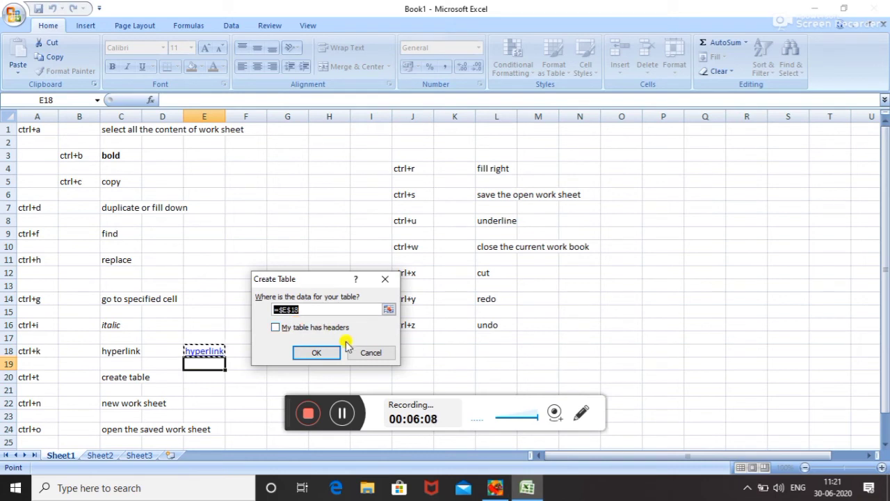
pyautogui.click(372, 353)
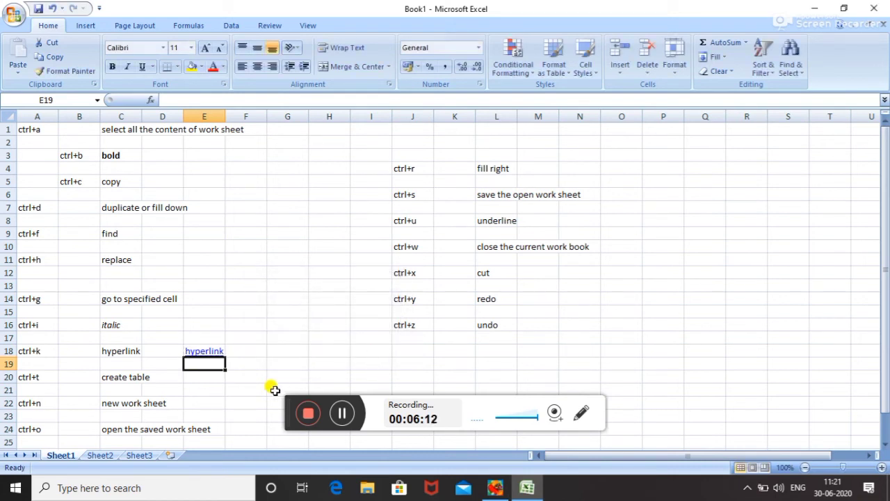
pyautogui.hotkey('ctrl', 'n')
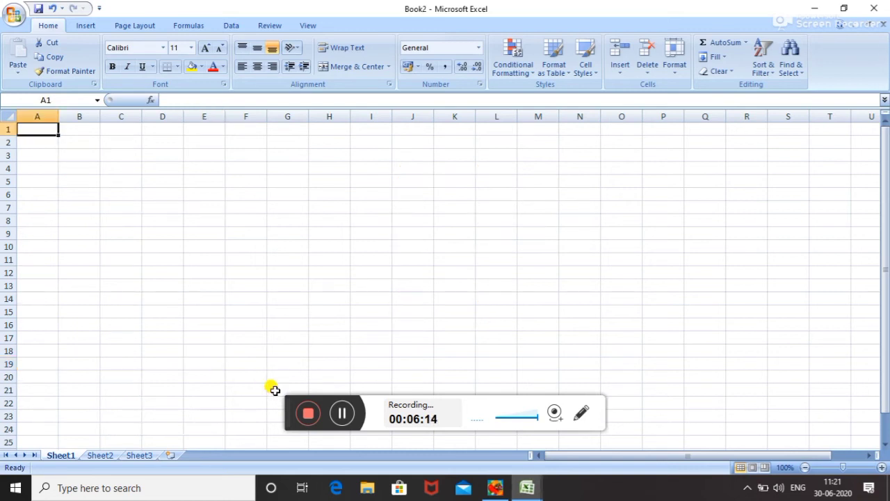
pyautogui.click(872, 8)
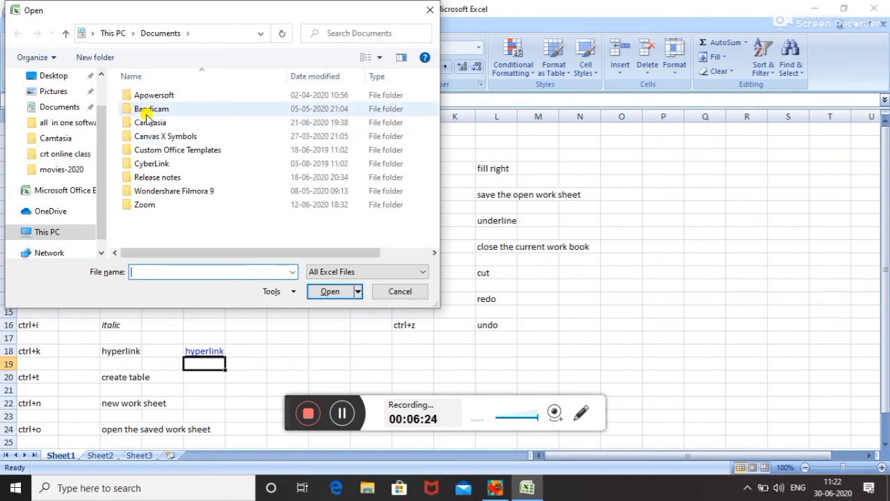
pyautogui.click(399, 294)
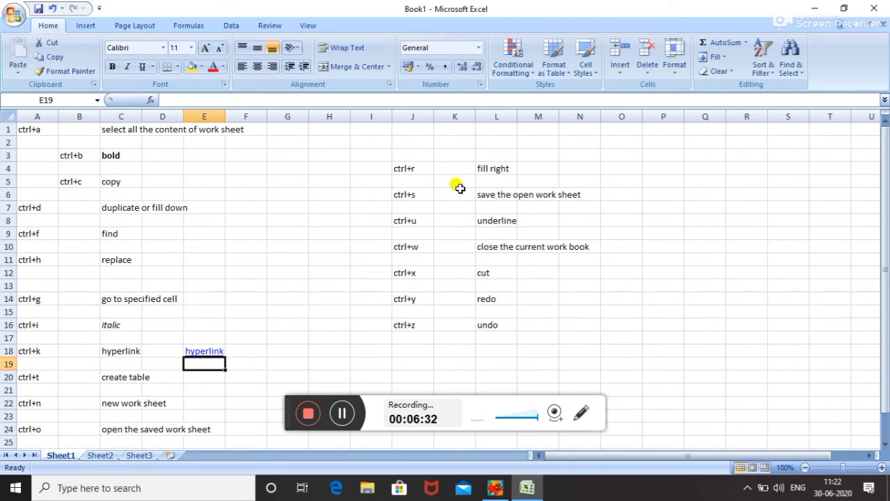
# - Save the workbook as 'all in one' in place of the default name Book1
pyautogui.hotkey('ctrl', 's')
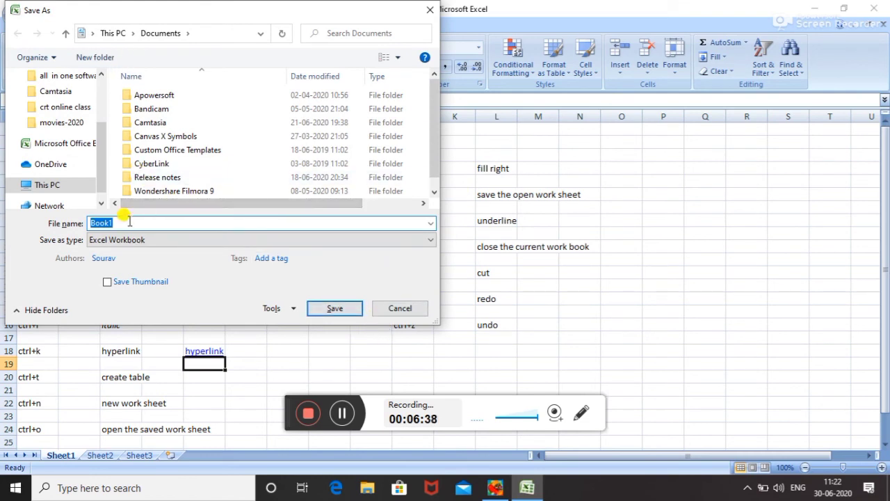
pyautogui.press('BackSpace')
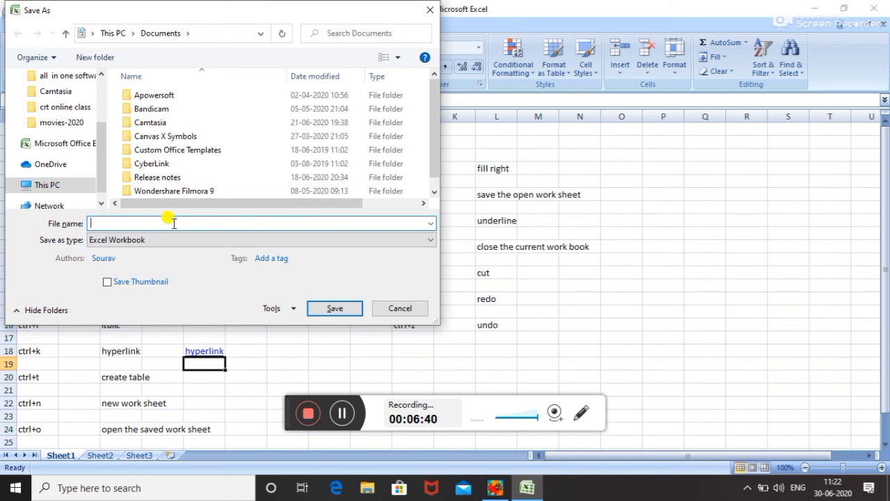
pyautogui.write('all i')
pyautogui.write('n one')
pyautogui.click(336, 308)
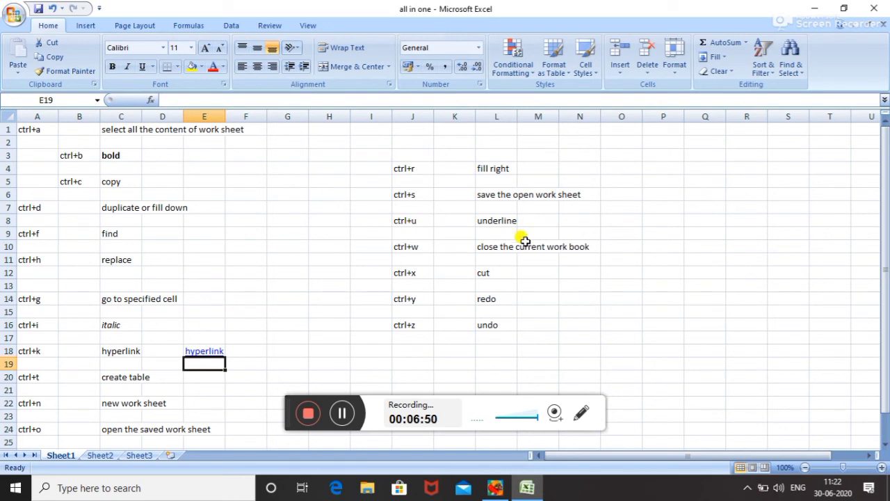
# - Underline the 'underline' entry in cell L8
pyautogui.click(501, 220)
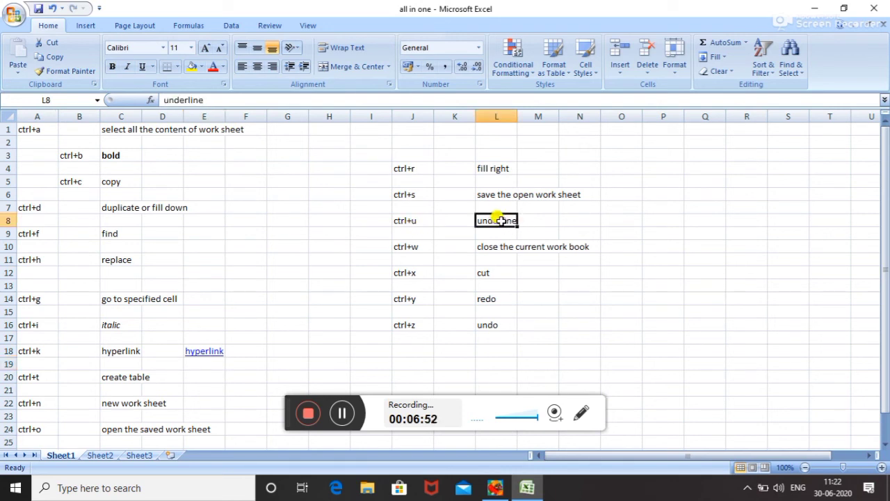
pyautogui.hotkey('ctrl', 'u')
pyautogui.click(549, 285)
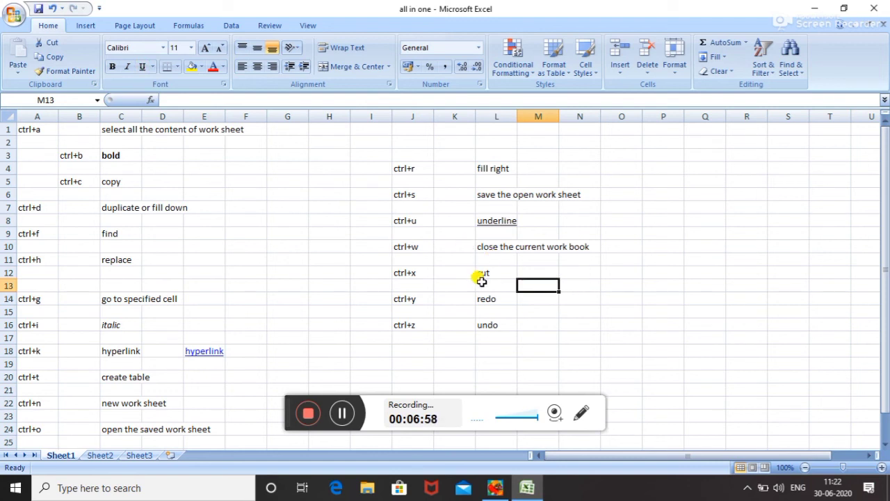
# - Try Ctrl+A and Ctrl+X on the 'cut' entry in L12, leaving it in place
pyautogui.click(482, 274)
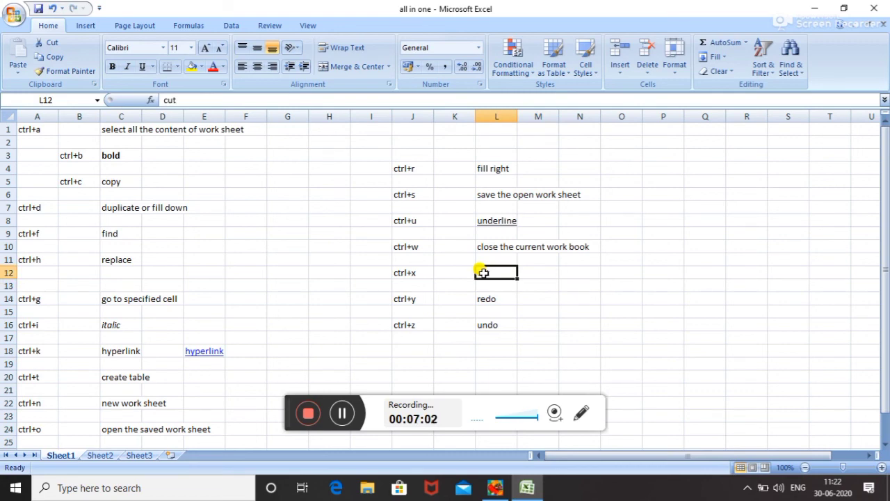
pyautogui.hotkey('ctrl', 'a')
pyautogui.hotkey('ctrl', 'x')
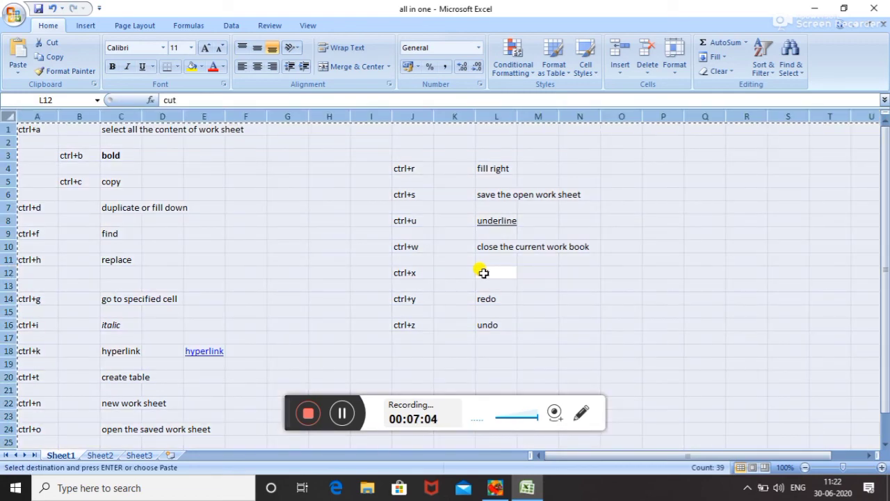
pyautogui.click(564, 322)
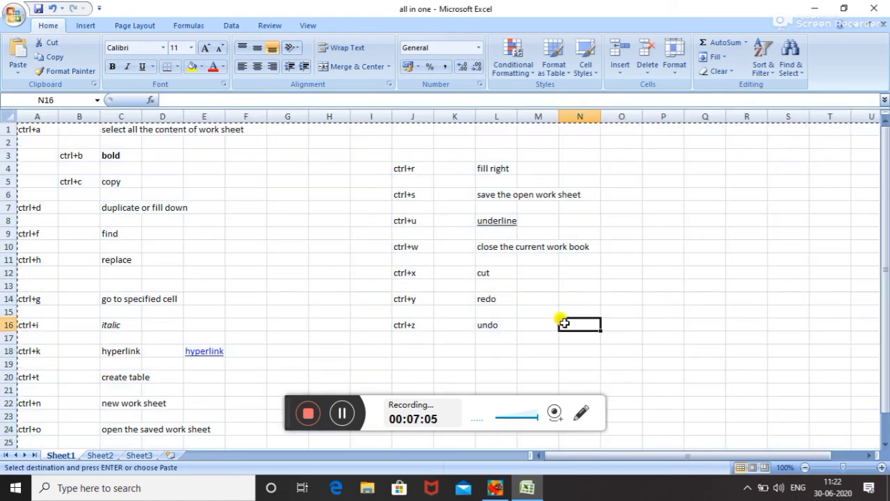
pyautogui.click(479, 274)
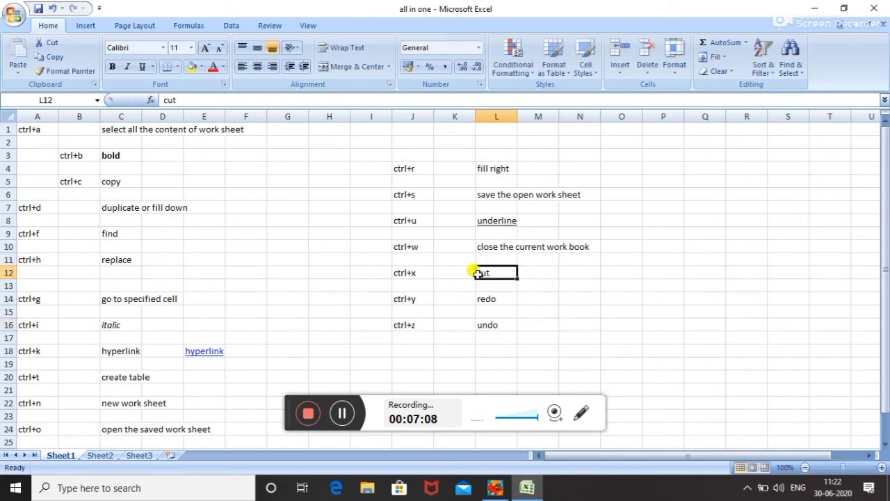
pyautogui.hotkey('ctrl', 'x')
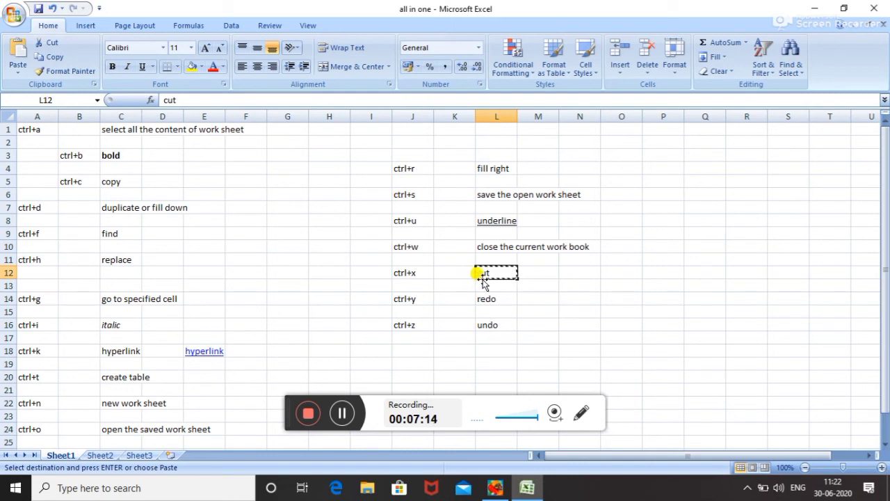
pyautogui.click(526, 307)
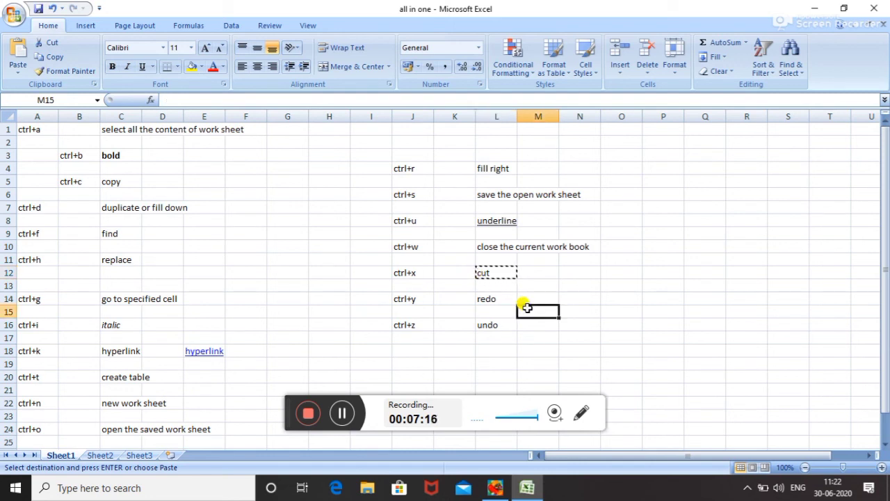
pyautogui.doubleClick(535, 296)
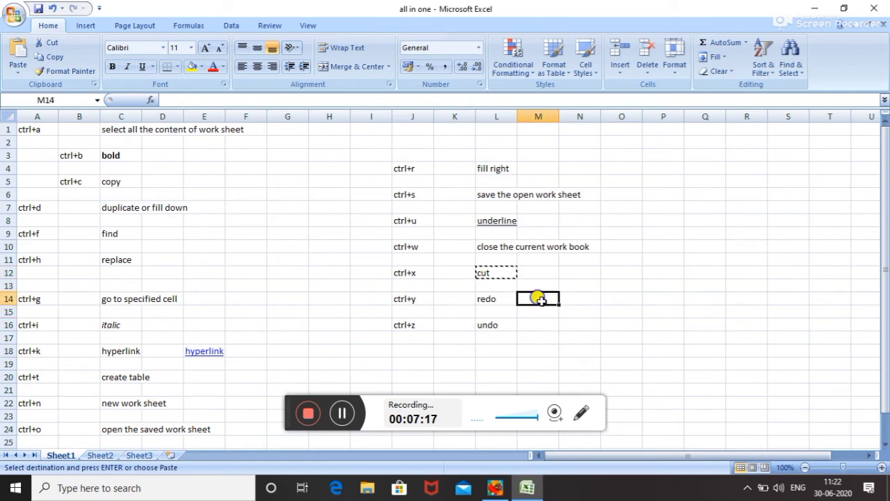
pyautogui.click(493, 294)
pyautogui.click(536, 338)
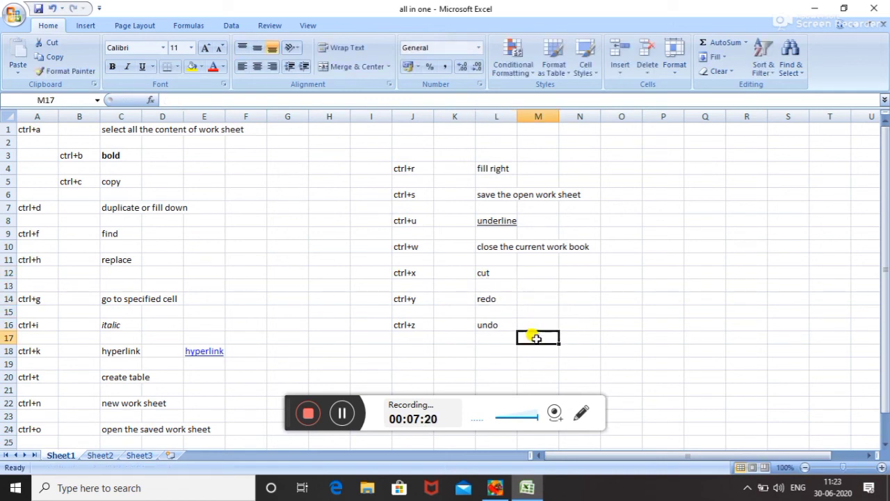